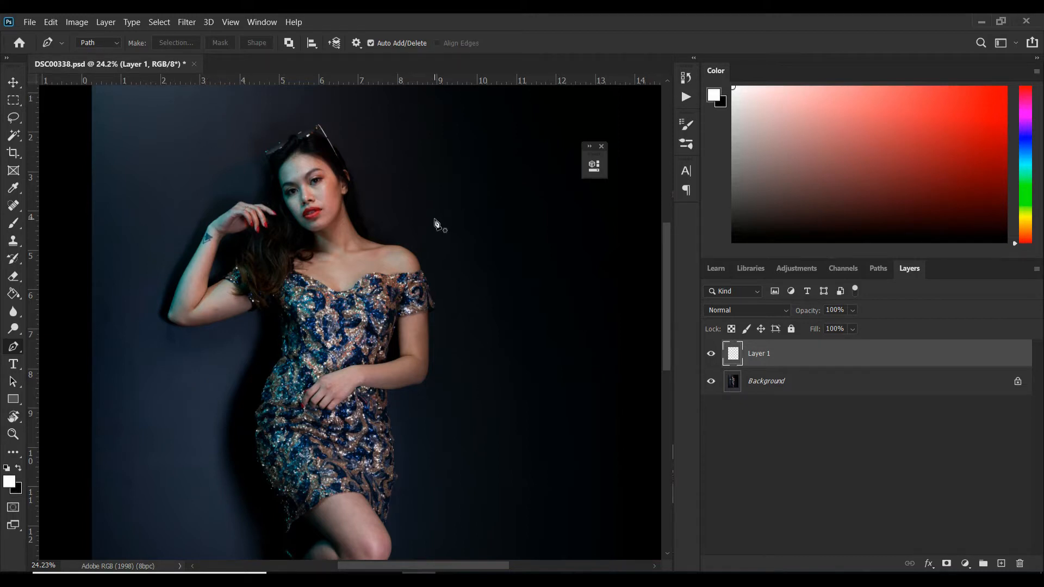
# Draw a closed four-point Pen path as a rough rectangle around the woman, from above her head to her thighs.
pyautogui.click(152, 115)
pyautogui.click(443, 113)
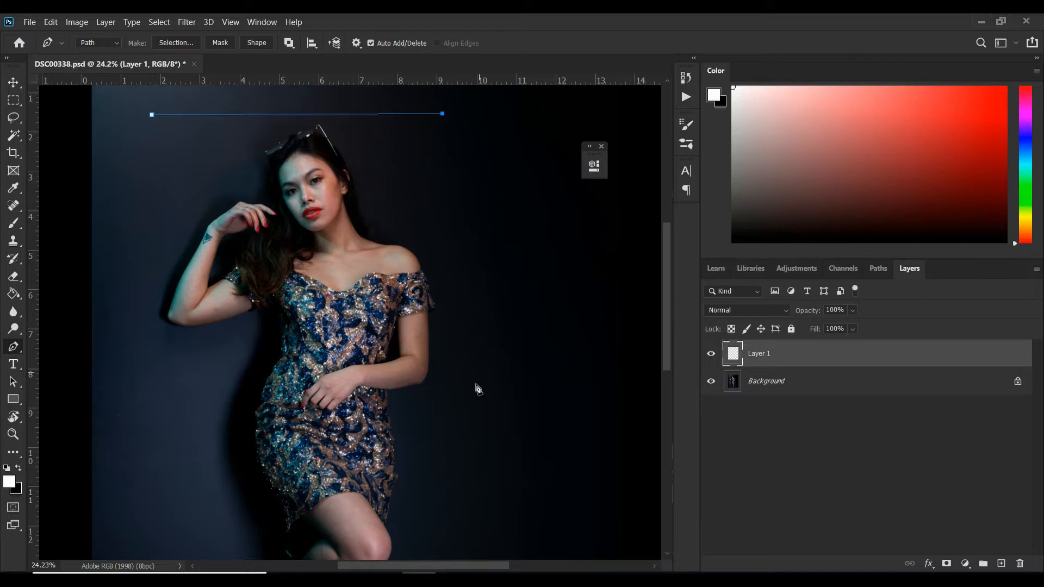
pyautogui.click(459, 527)
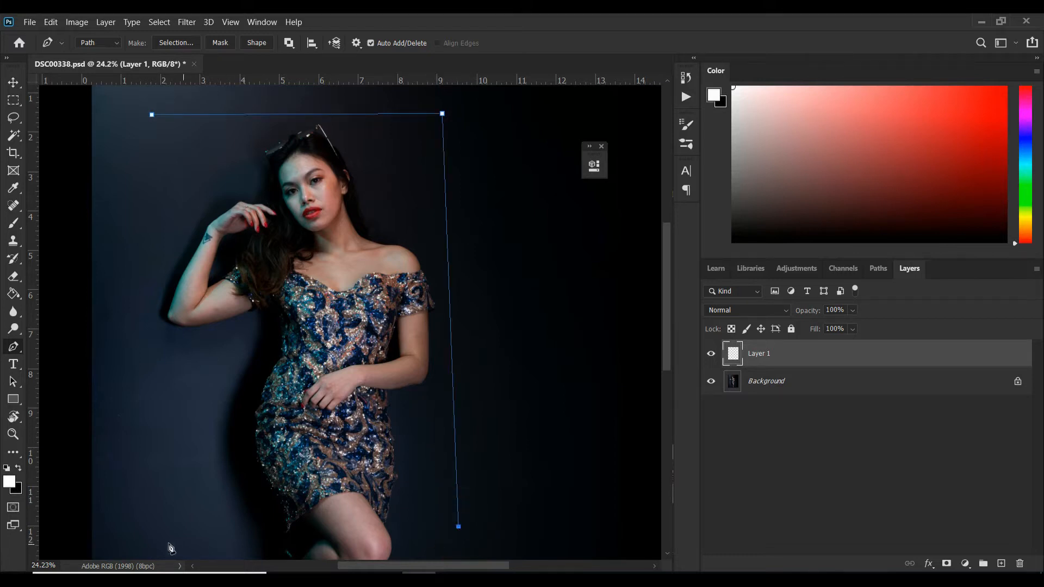
pyautogui.click(145, 529)
pyautogui.click(152, 116)
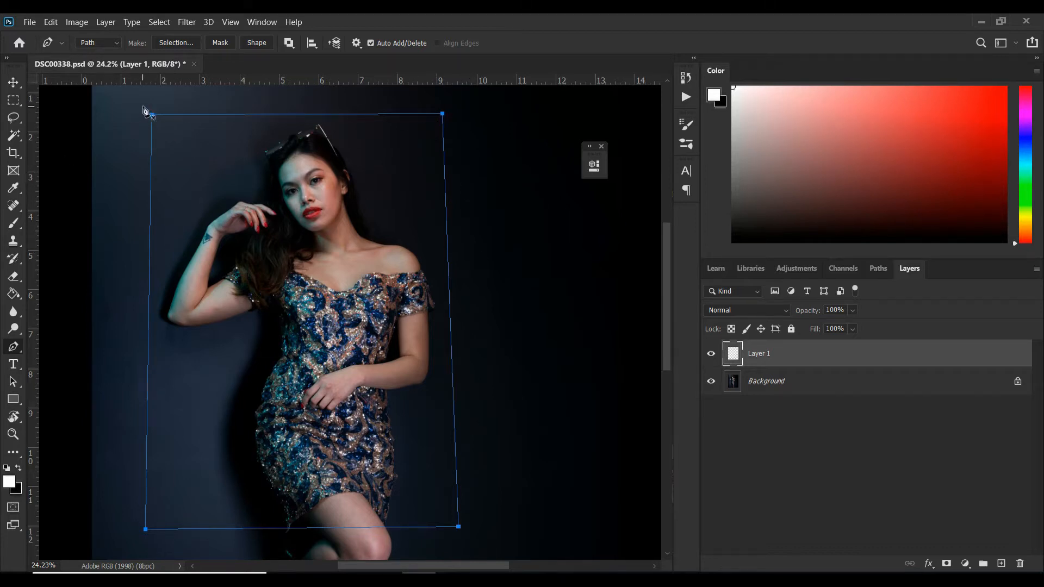
# Convert the path's four corner anchors into smooth points so the rectangle has rounded corners and bowed sides.
pyautogui.moveTo(152, 115); pyautogui.dragTo(189, 89)
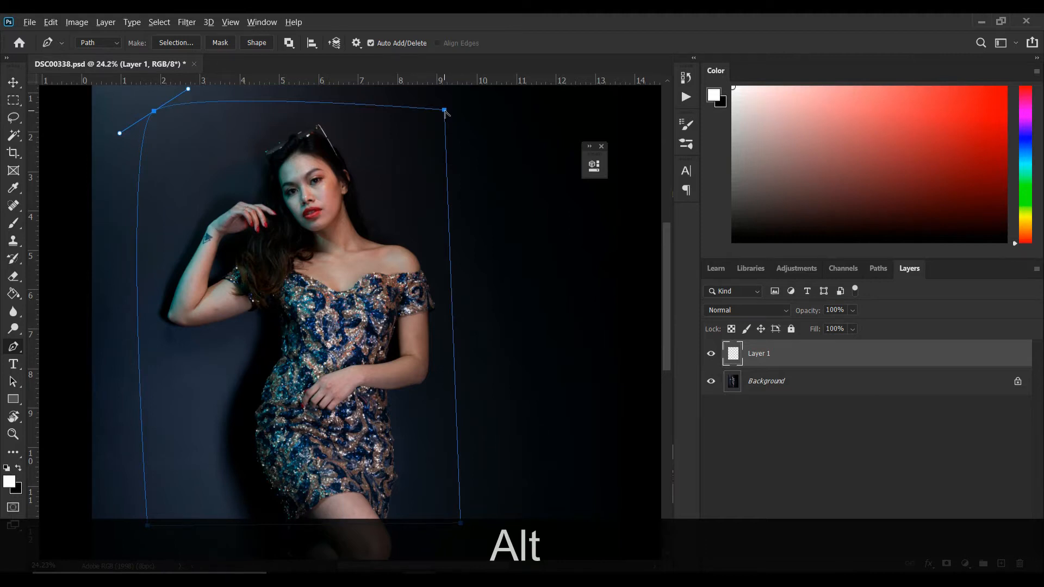
pyautogui.moveTo(445, 110); pyautogui.dragTo(489, 118)
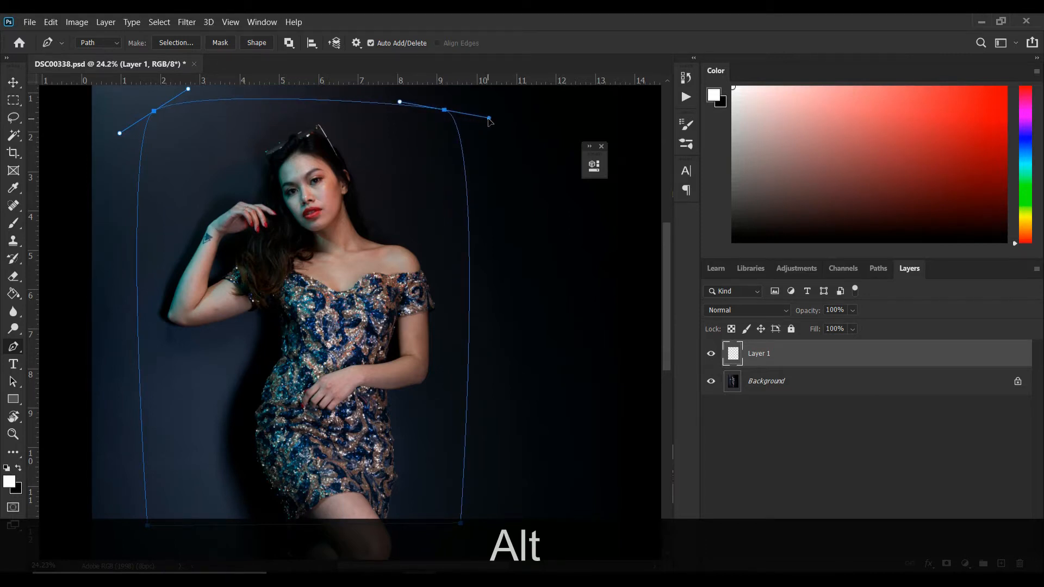
pyautogui.scroll(-5, 536, 245)
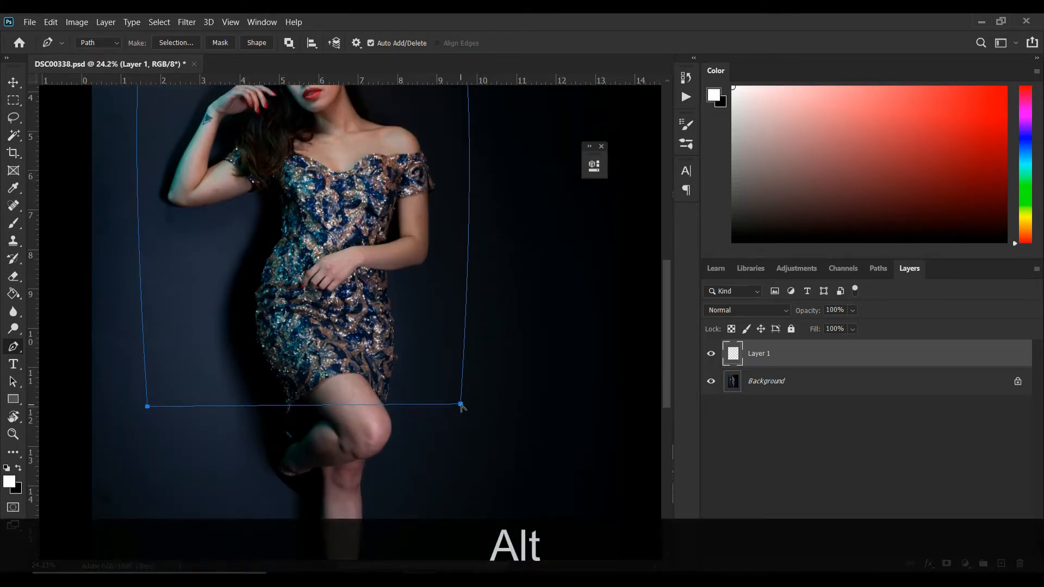
pyautogui.moveTo(461, 404); pyautogui.dragTo(420, 434)
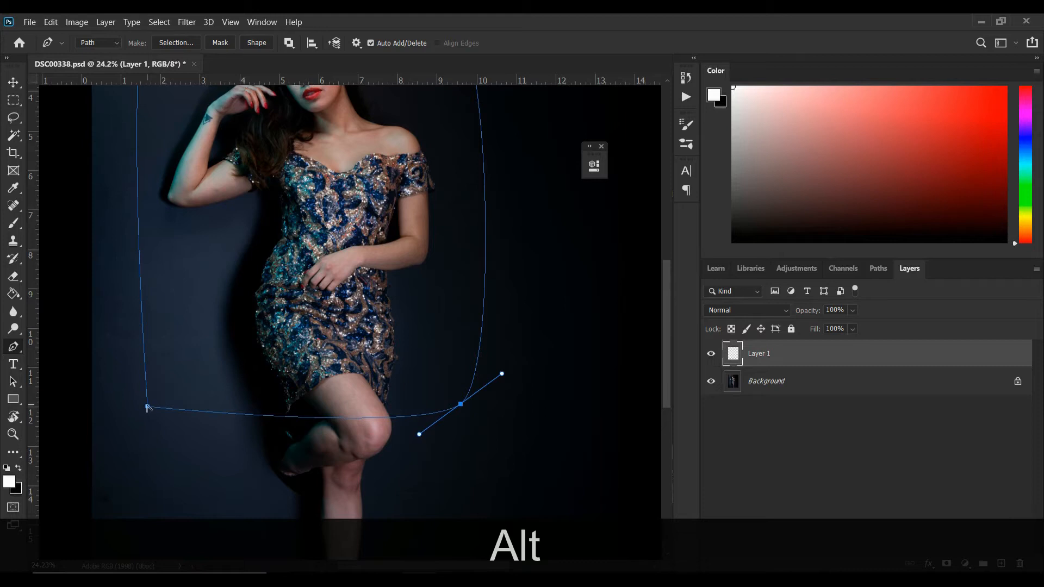
pyautogui.moveTo(147, 407); pyautogui.dragTo(116, 383)
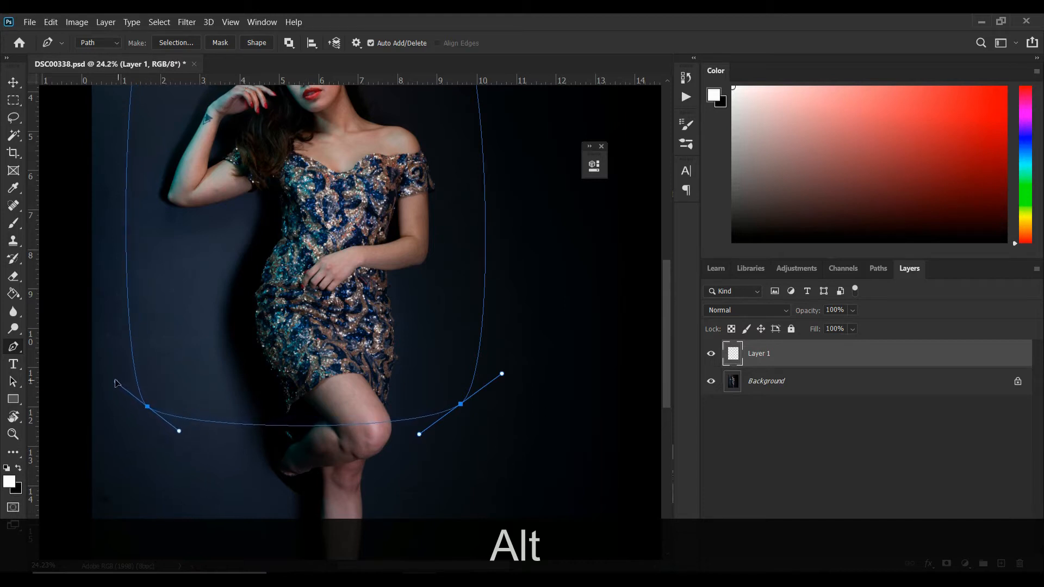
pyautogui.scroll(5, 416, 359)
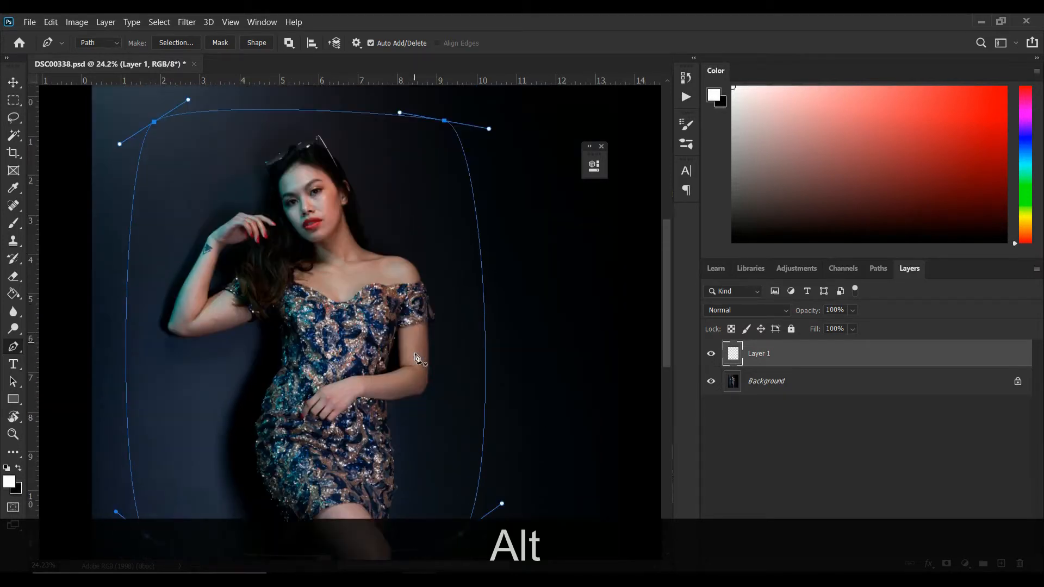
pyautogui.scroll(-2, 417, 359)
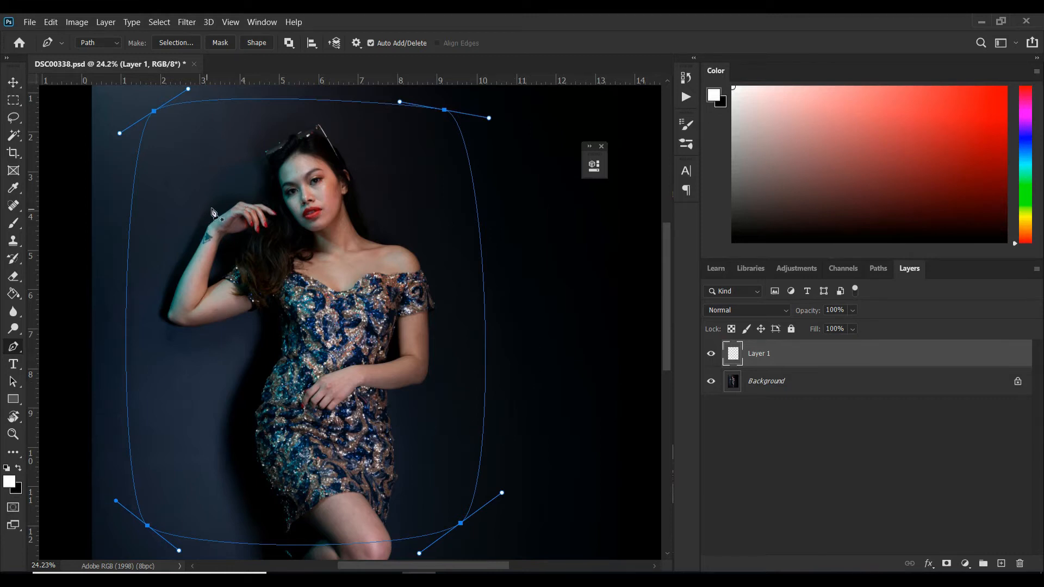
# Set up the Brush tool with the Soft Round tip at a size of 15 px.
pyautogui.click(14, 225)
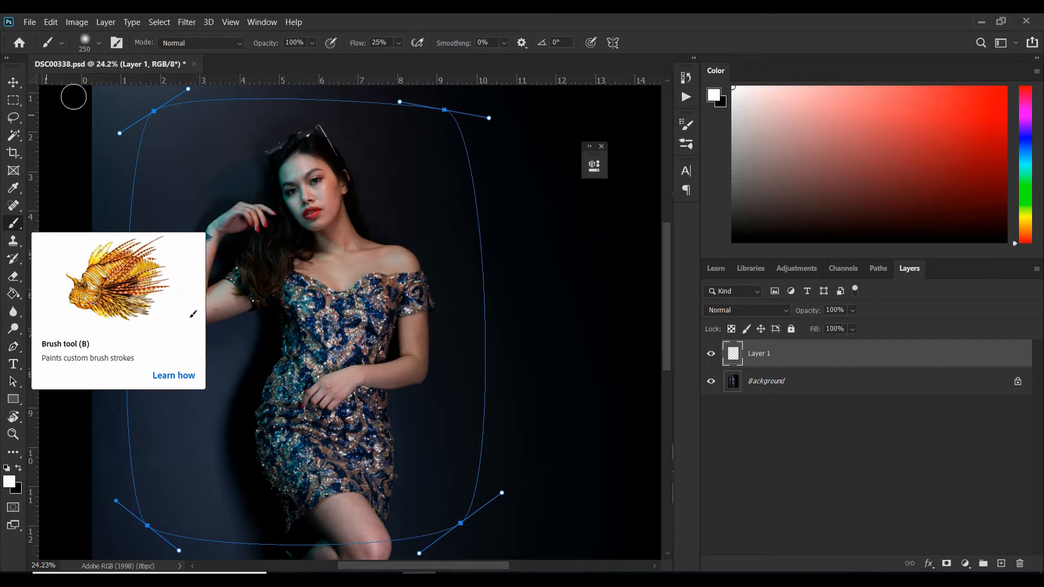
pyautogui.click(85, 41)
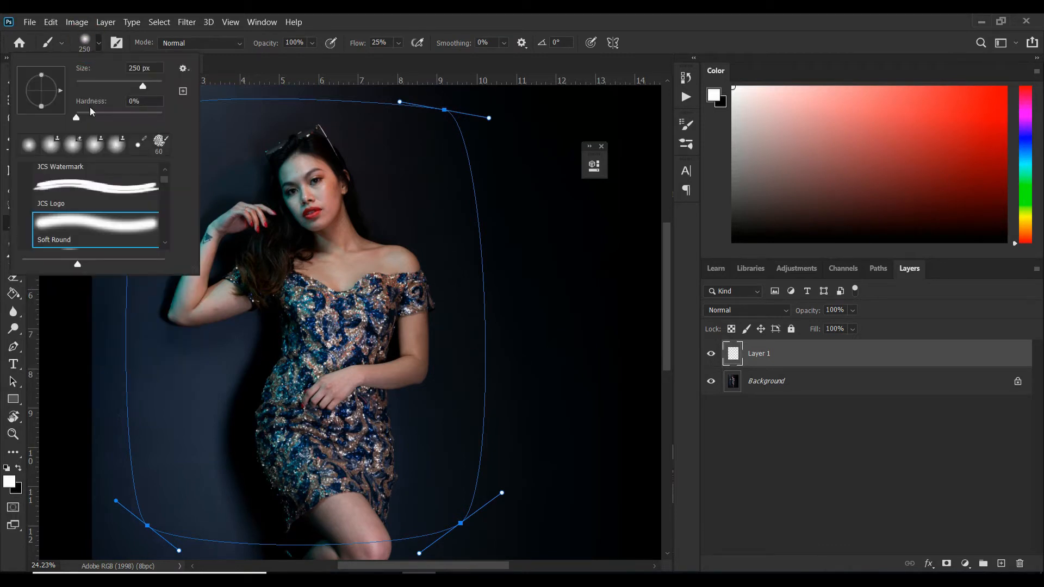
pyautogui.click(84, 83)
pyautogui.click(153, 67)
pyautogui.write('152')
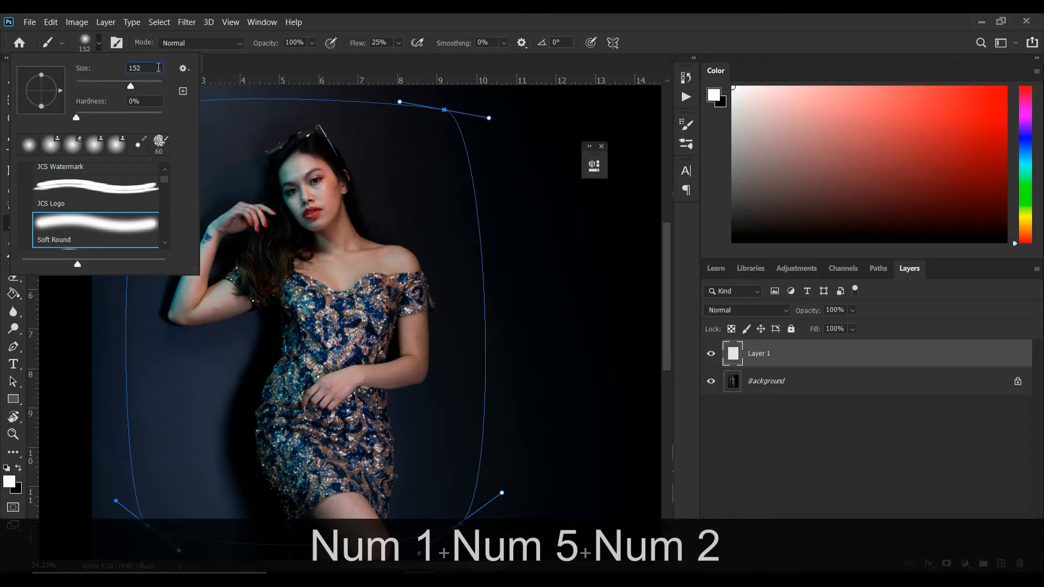
pyautogui.press('BackSpace')
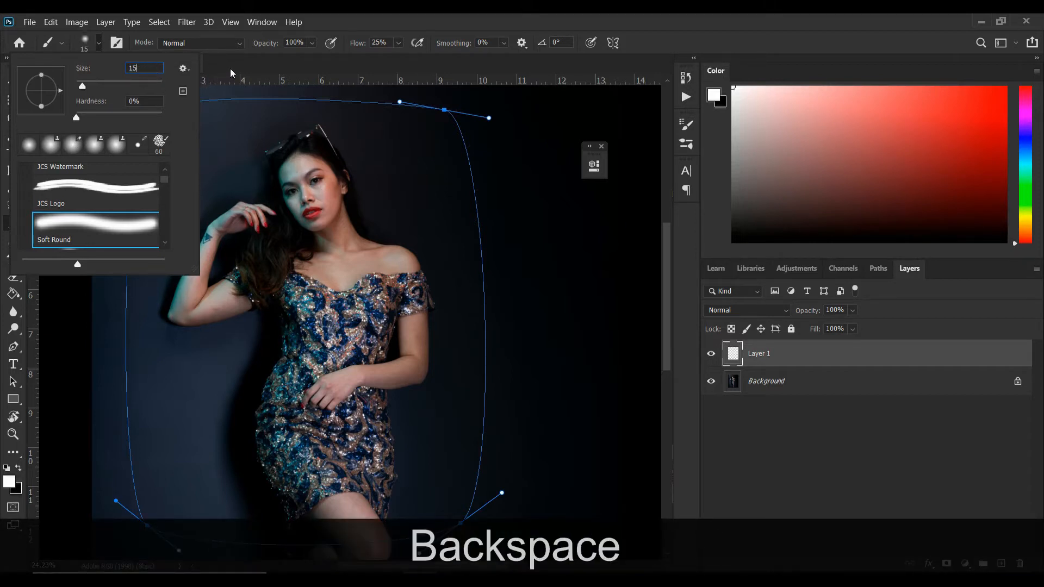
pyautogui.click(343, 50)
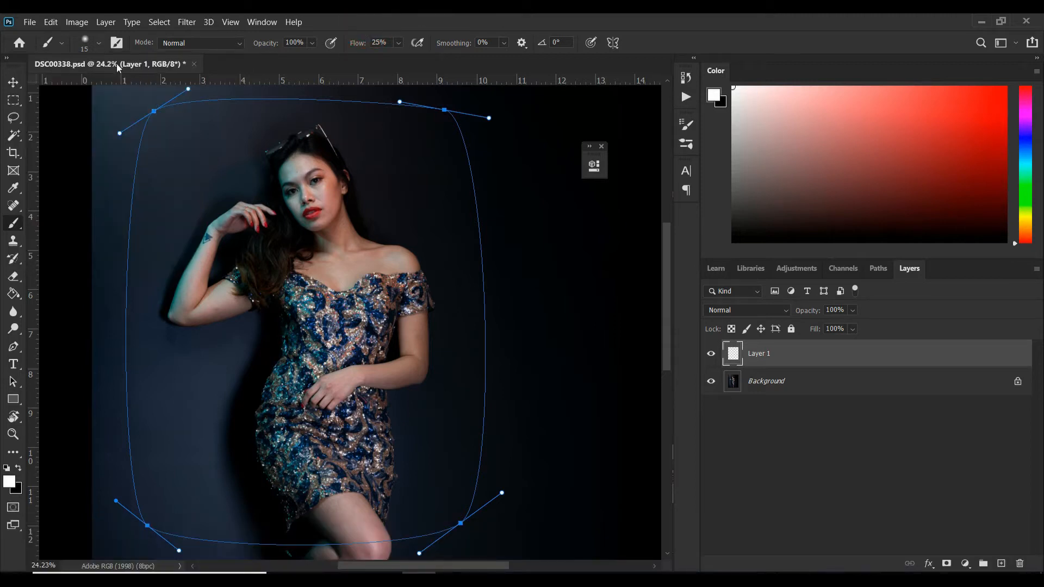
pyautogui.click(98, 43)
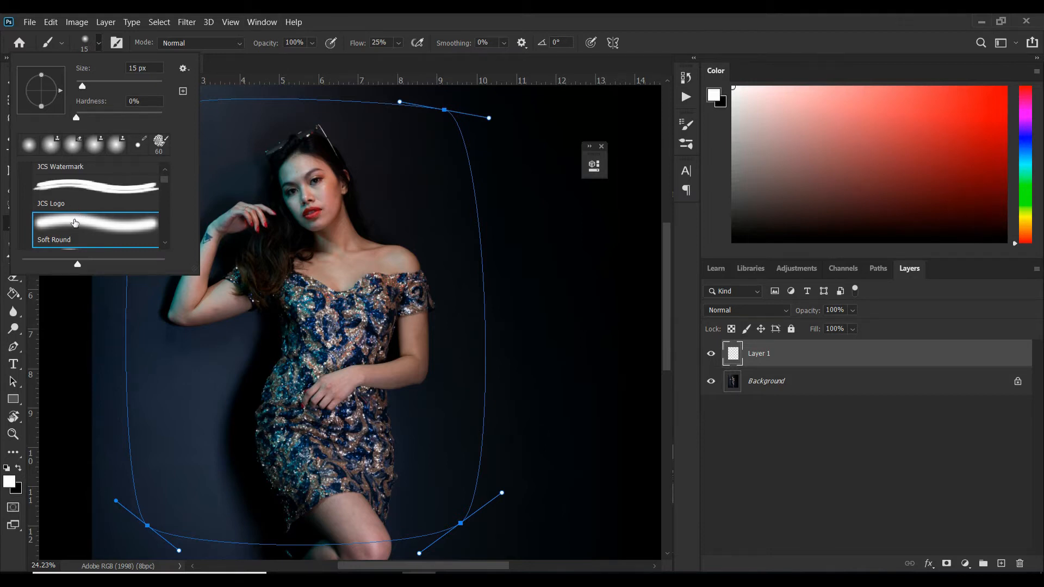
pyautogui.click(339, 23)
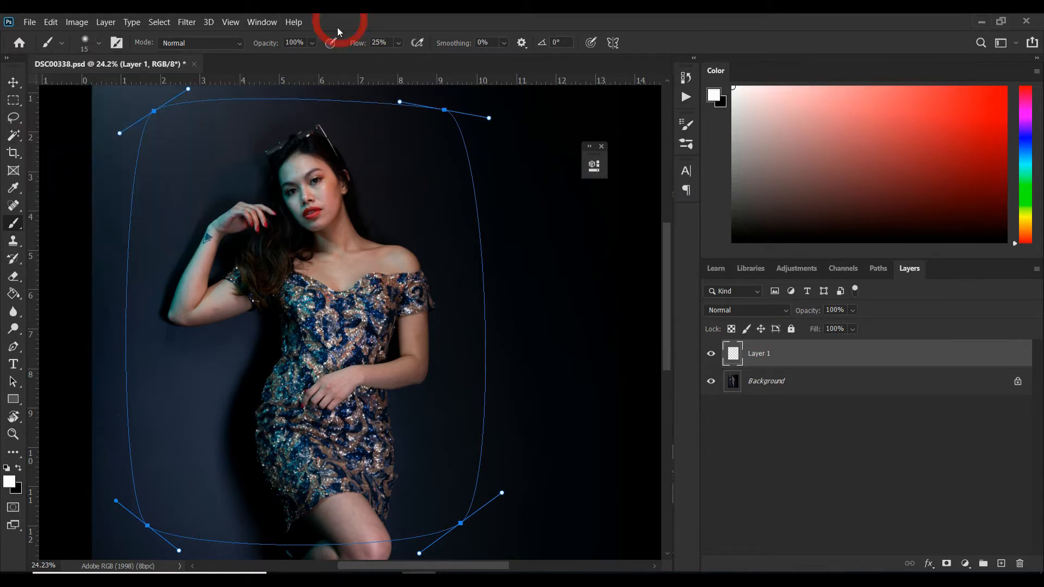
# Stroke the path on Layer 1 with the Brush and Simulate Pressure enabled, and delete the path.
pyautogui.click(13, 349)
pyautogui.rightClick(208, 143)
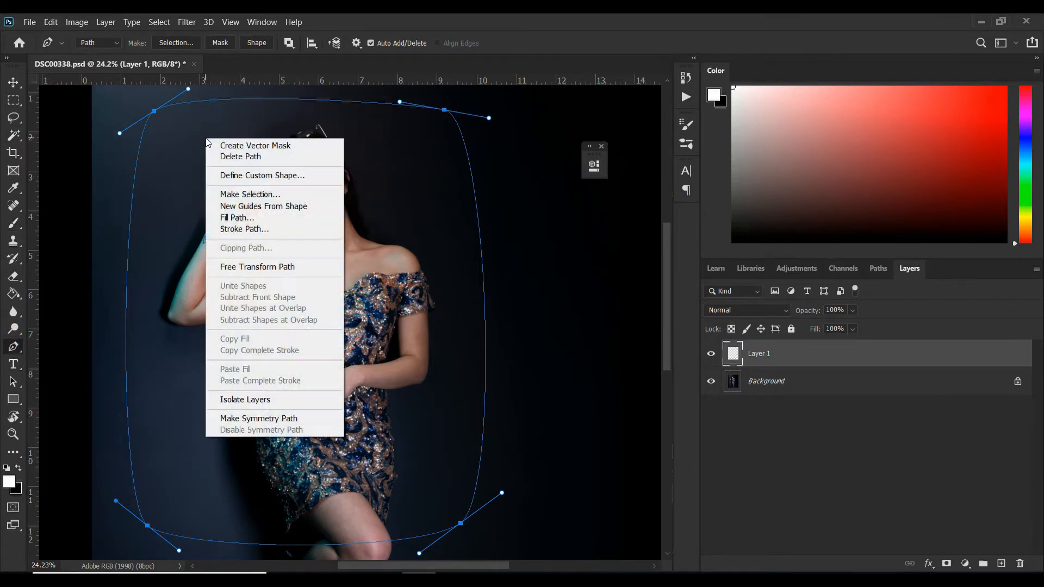
pyautogui.click(242, 230)
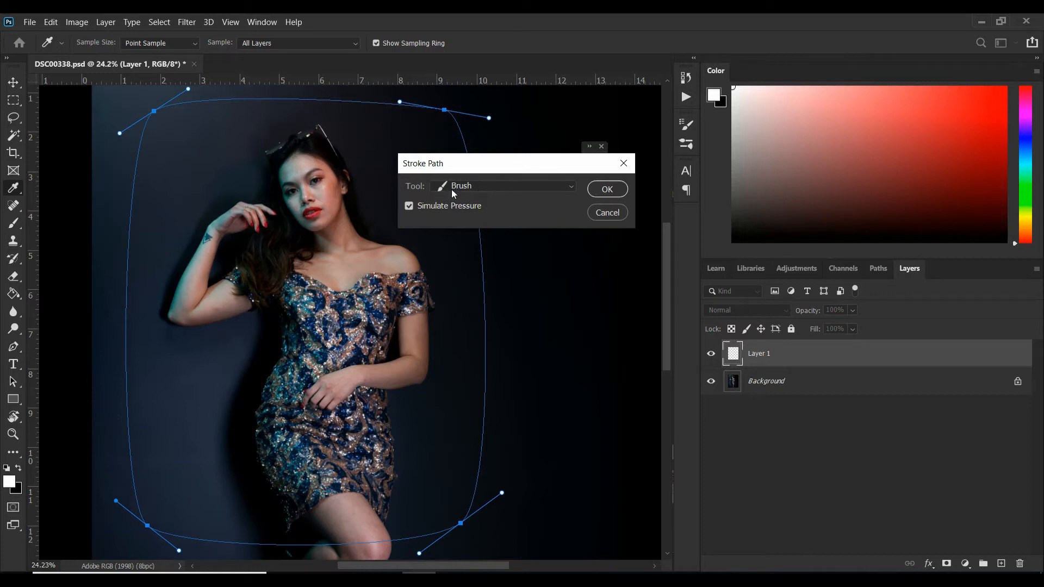
pyautogui.click(608, 191)
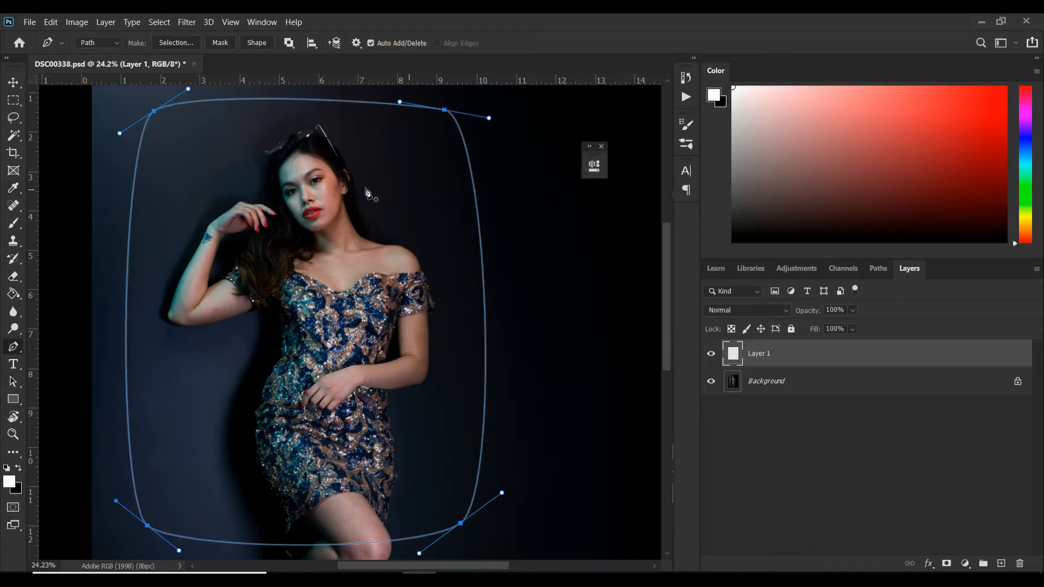
pyautogui.rightClick(205, 136)
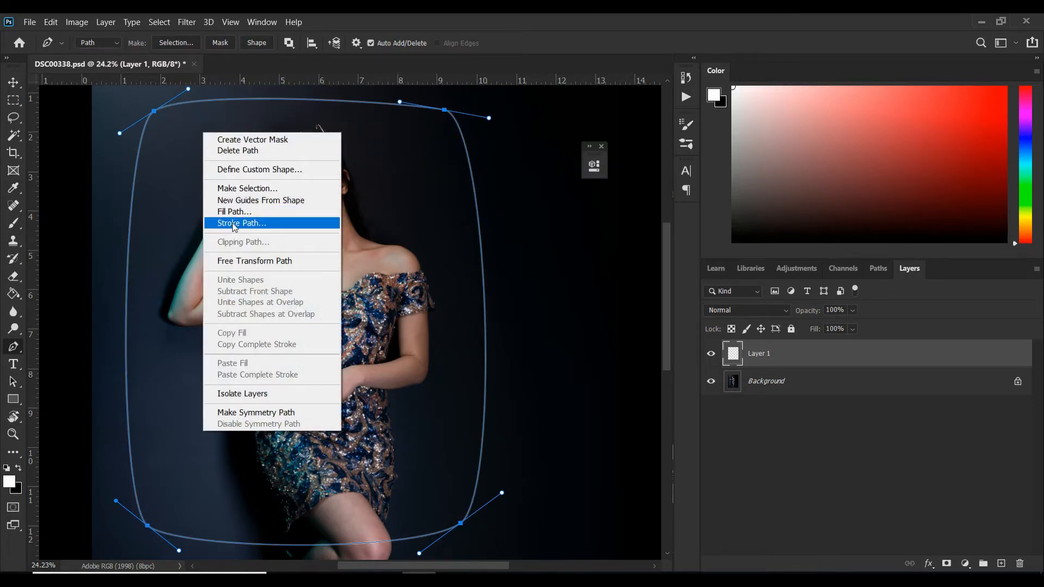
pyautogui.click(238, 151)
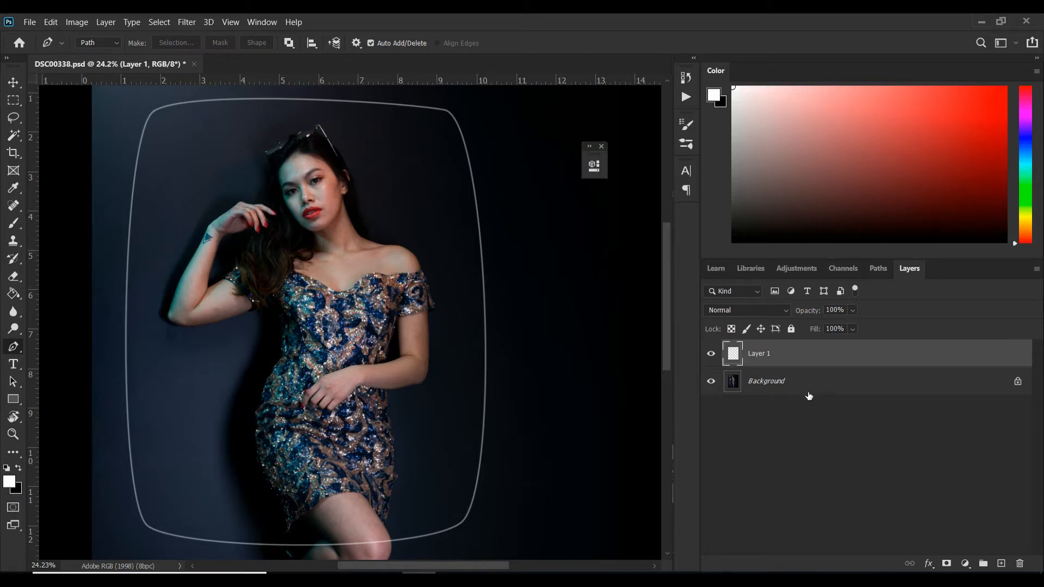
# Rename Layer 1 as Main Glow.
pyautogui.click(759, 357)
pyautogui.doubleClick(759, 356)
pyautogui.write('Main ')
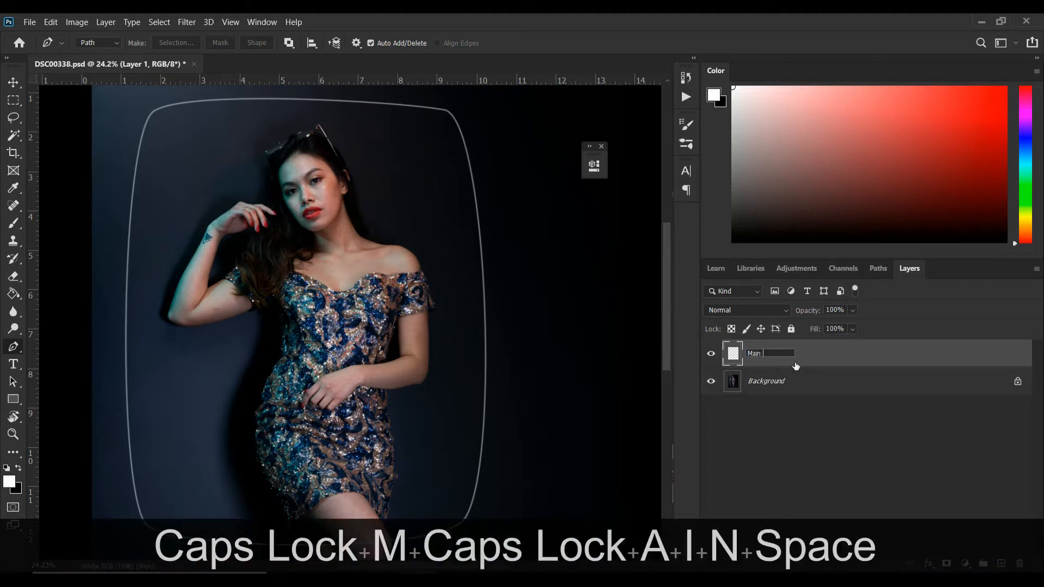
pyautogui.write('Glow')
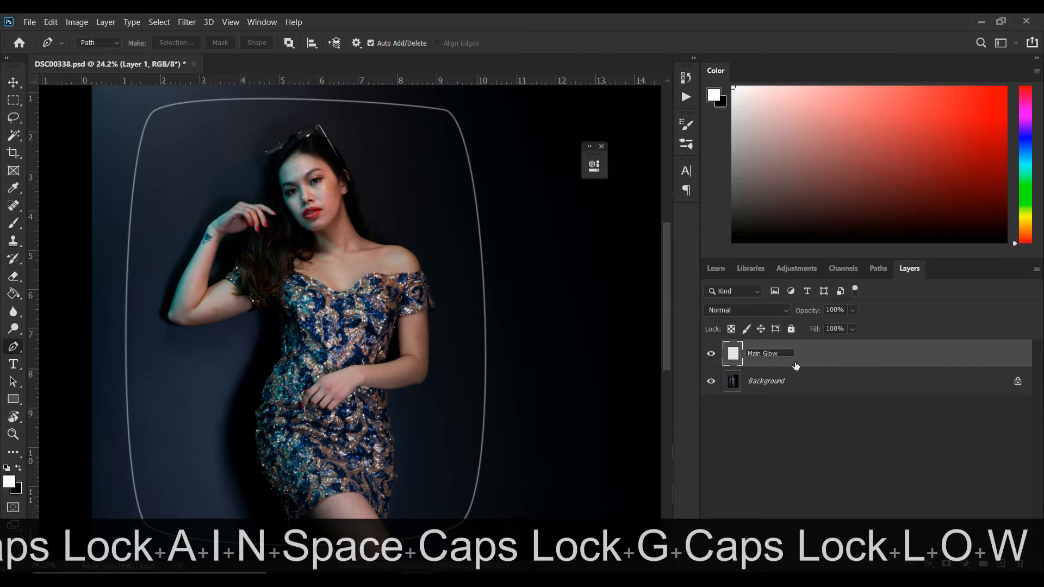
pyautogui.click(827, 361)
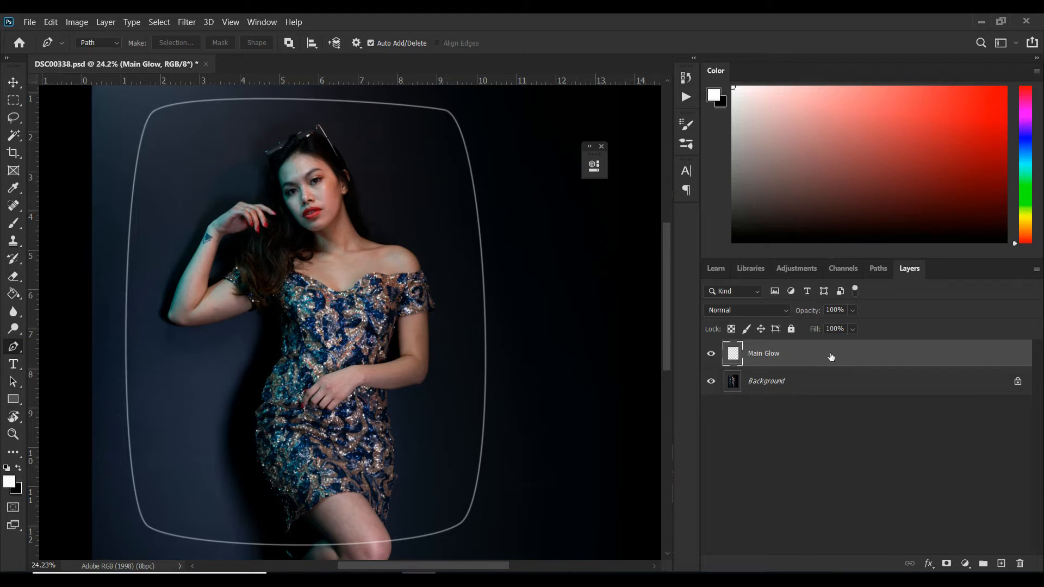
# Duplicate the Main Glow layer in the same document under the name Inner Glow.
pyautogui.rightClick(832, 358)
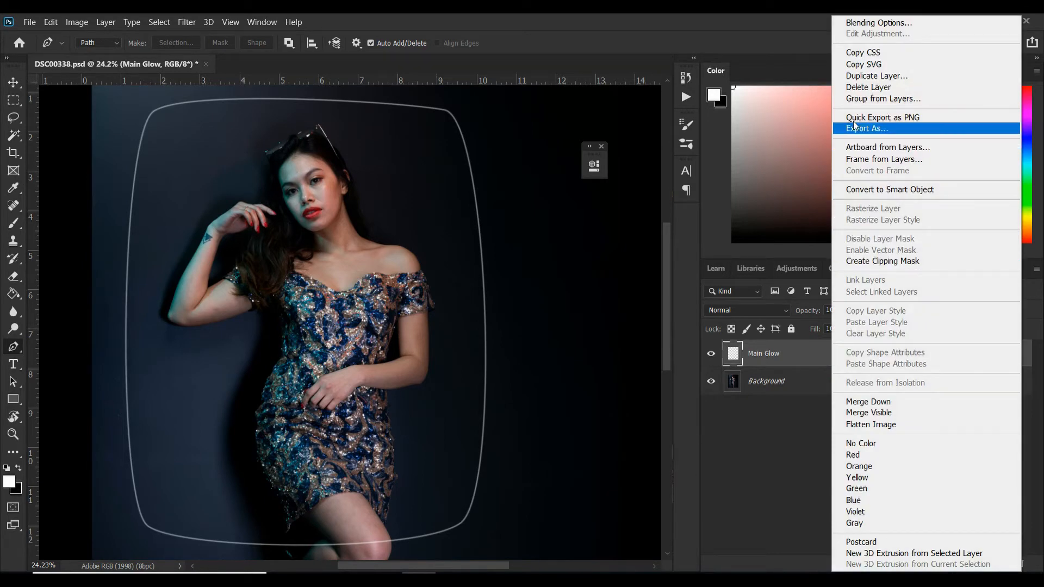
pyautogui.click(872, 76)
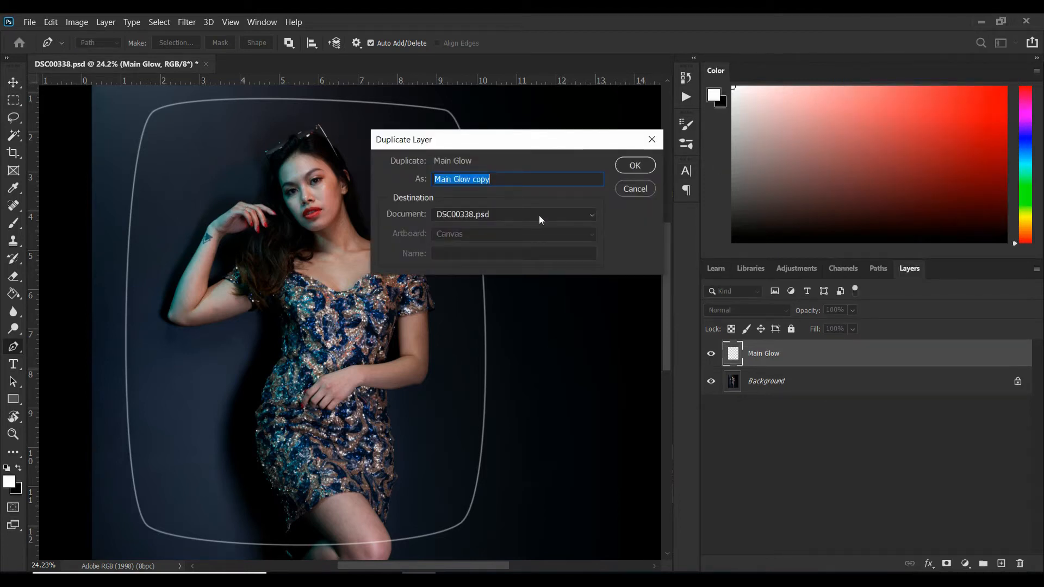
pyautogui.write('Inner Glow')
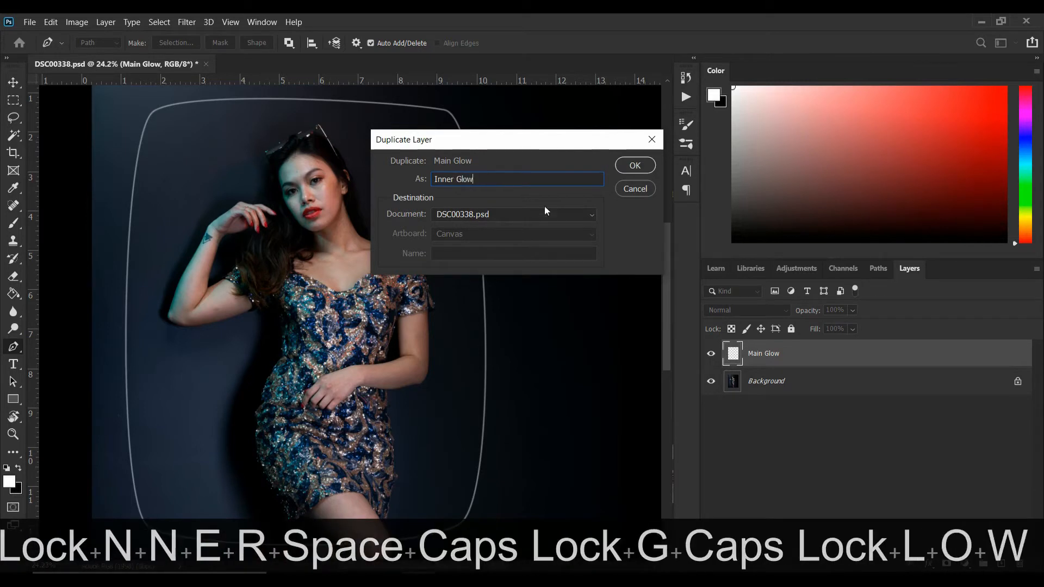
pyautogui.click(625, 164)
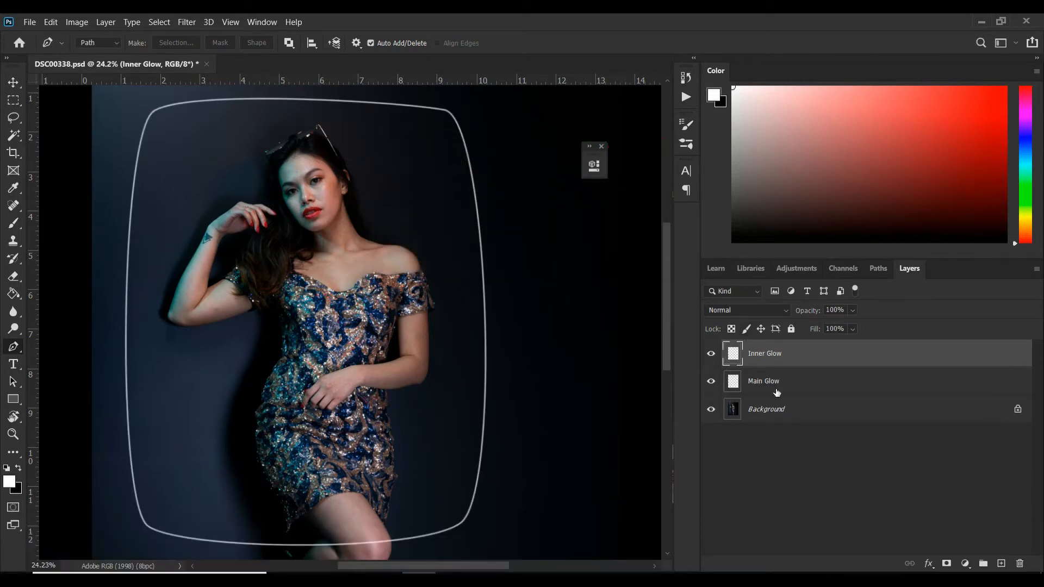
# Add an Outer Glow effect to the Main Glow layer using the red color ff0707.
pyautogui.click(798, 389)
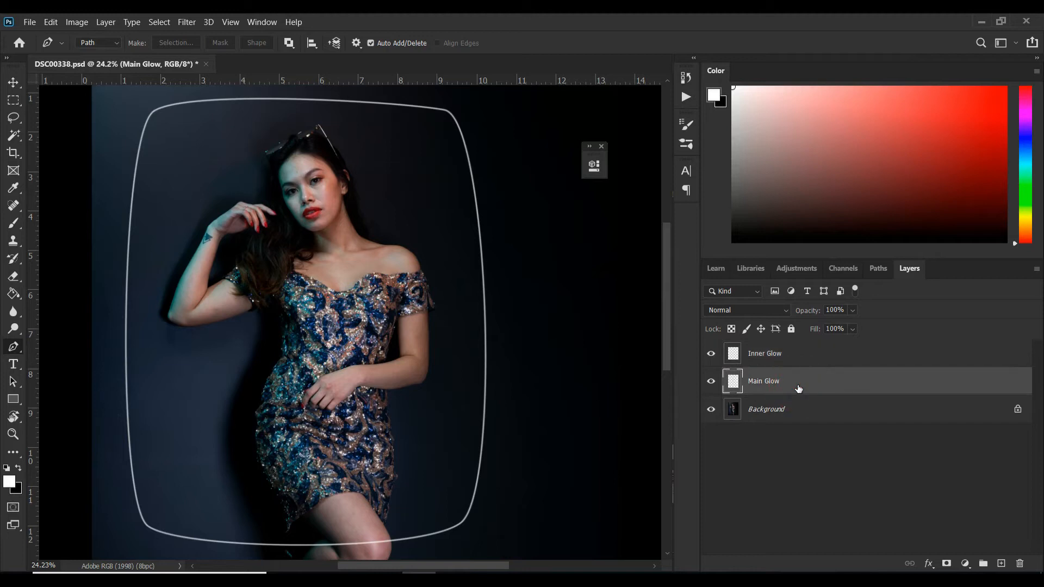
pyautogui.rightClick(798, 388)
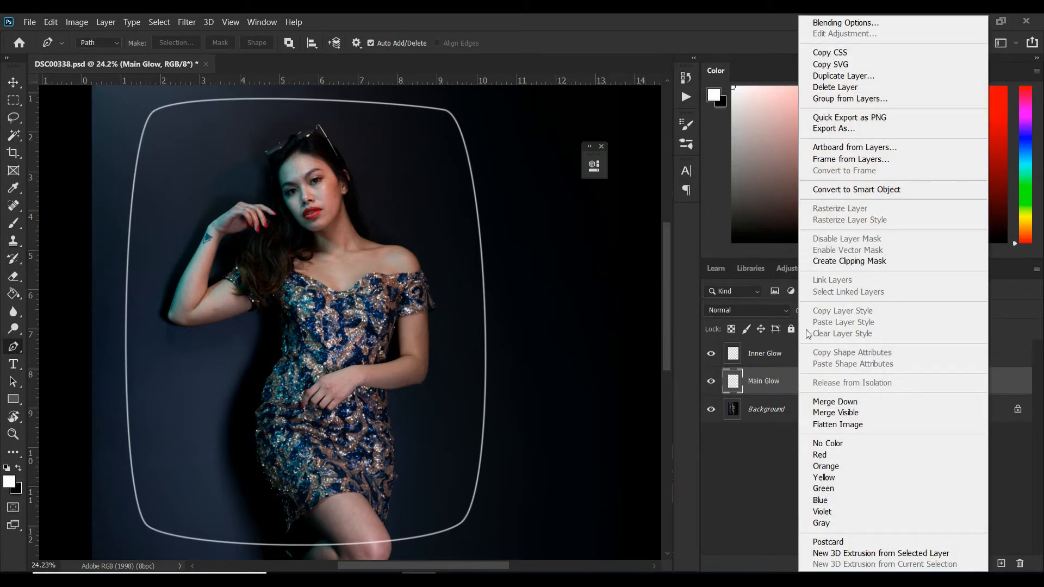
pyautogui.click(842, 24)
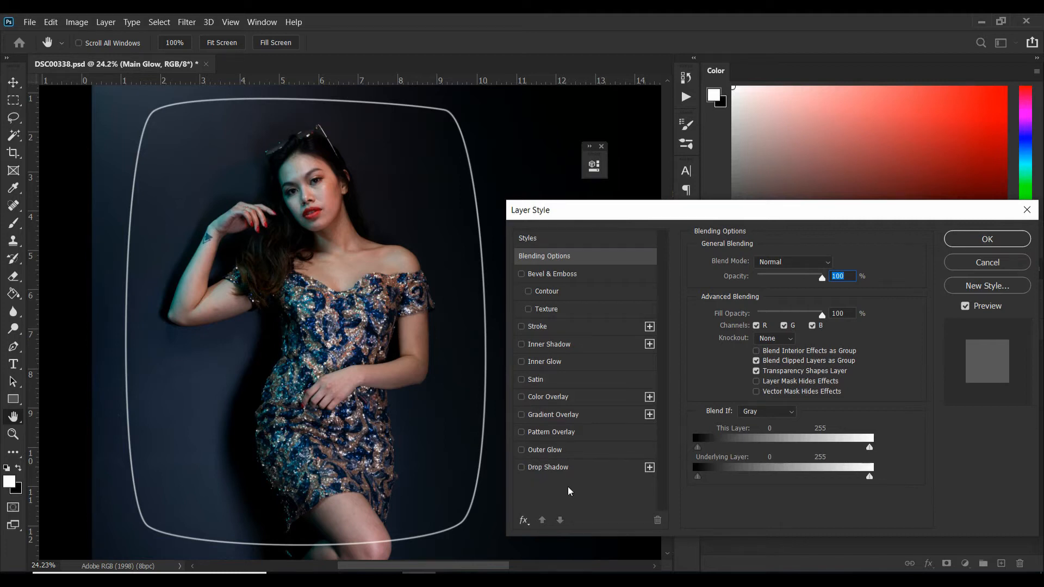
pyautogui.click(545, 454)
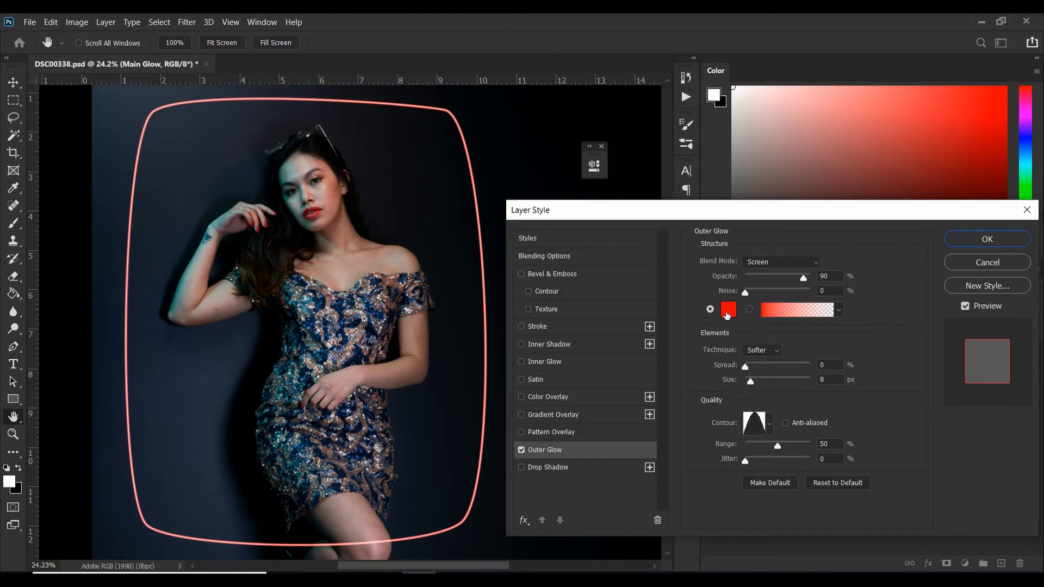
pyautogui.click(728, 312)
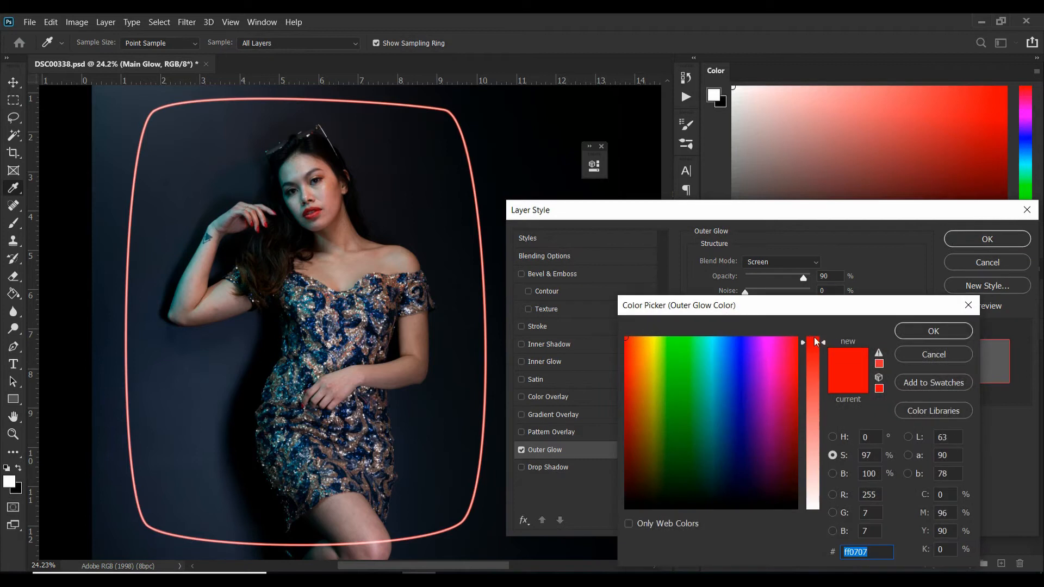
pyautogui.click(925, 335)
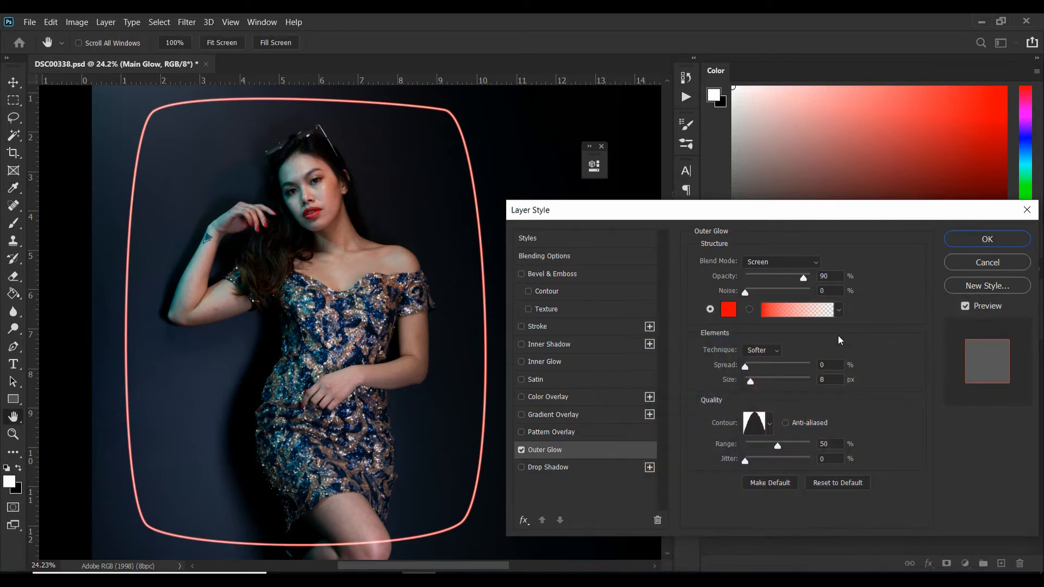
# Choose the Cone contour for the Outer Glow effect and apply the layer style.
pyautogui.scroll(-1, 784, 441)
pyautogui.click(769, 424)
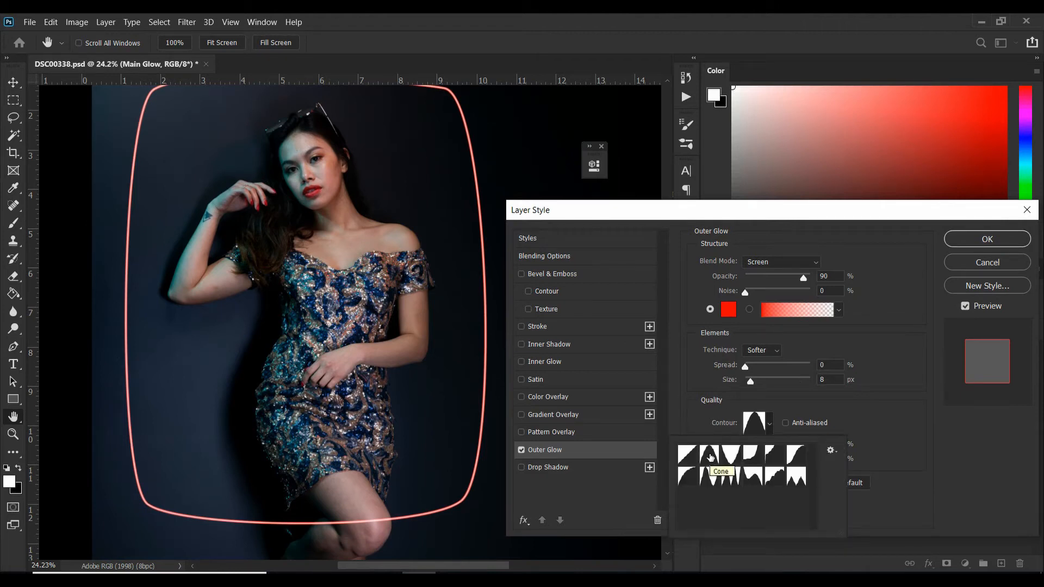
pyautogui.click(710, 456)
pyautogui.click(985, 253)
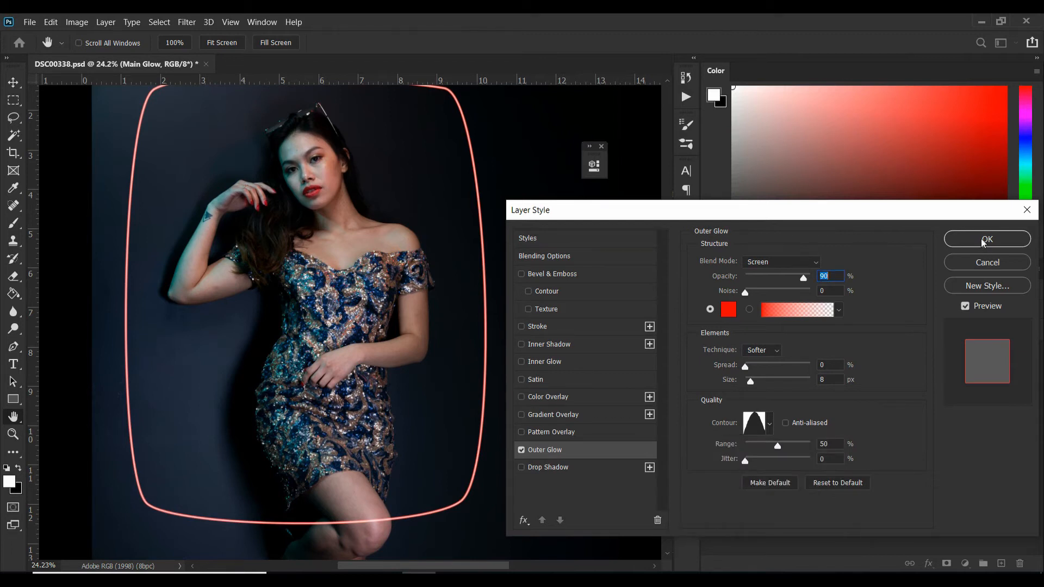
pyautogui.click(985, 242)
pyautogui.press('p')
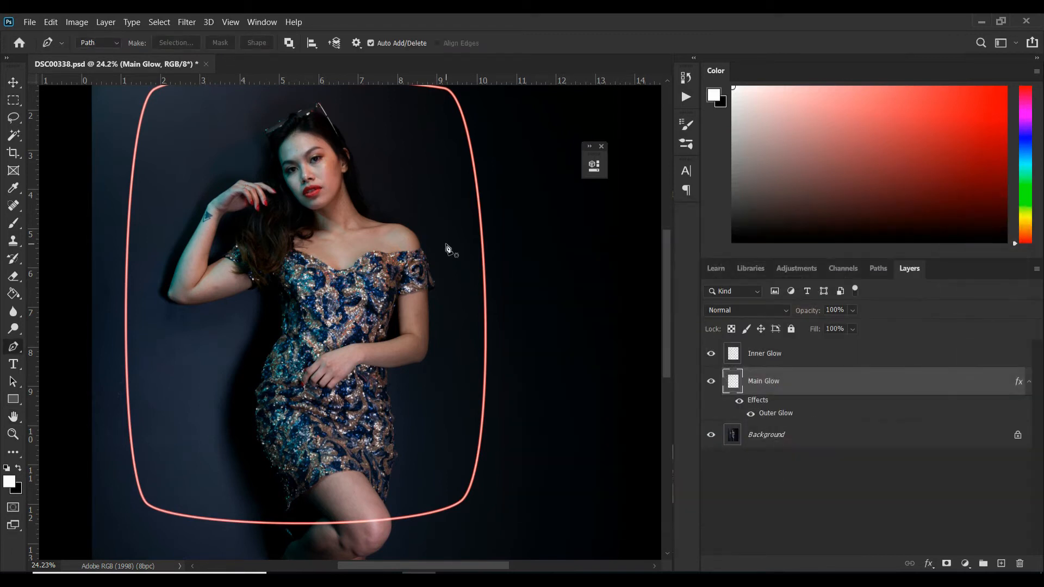
# Apply a Gaussian Blur with a radius of 5 pixels to the Main Glow layer.
pyautogui.click(186, 23)
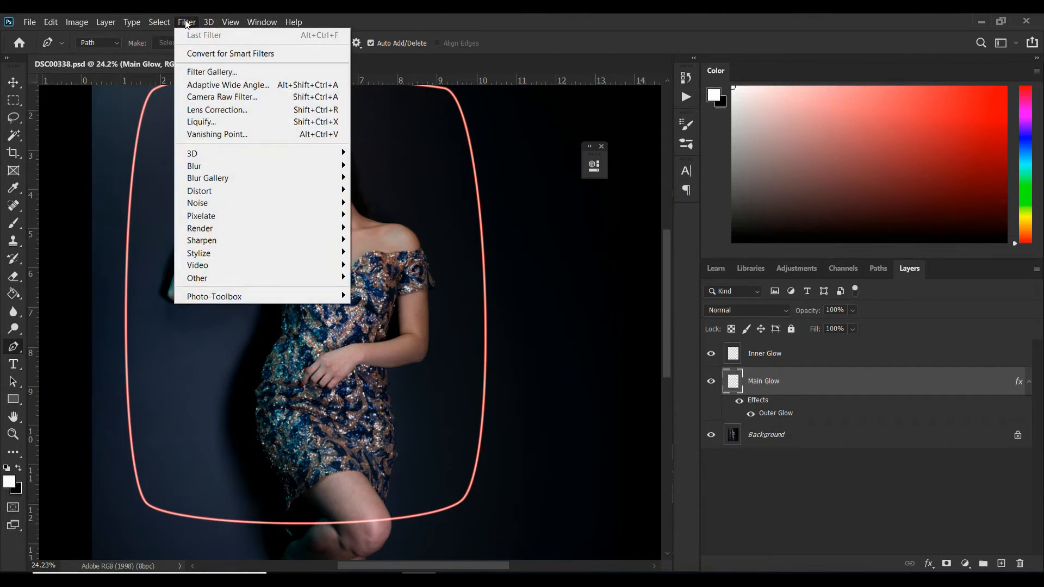
pyautogui.click(228, 169)
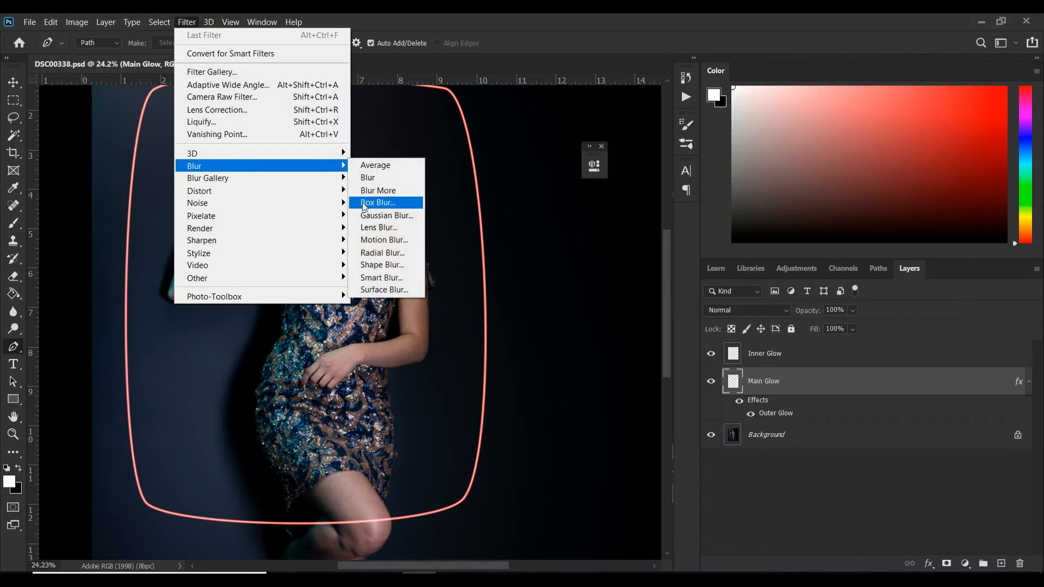
pyautogui.click(373, 212)
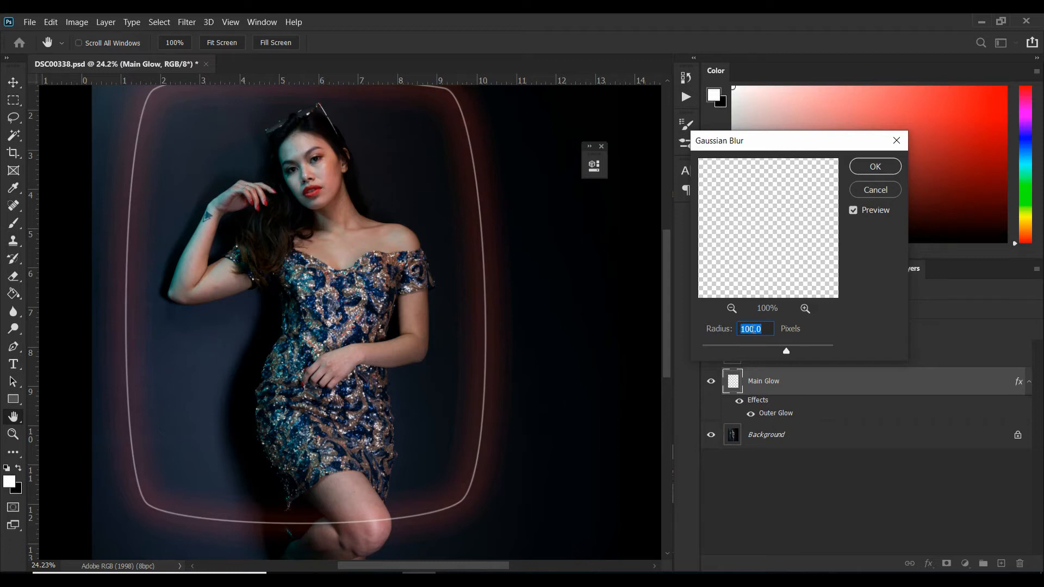
pyautogui.write('10')
pyautogui.click(875, 166)
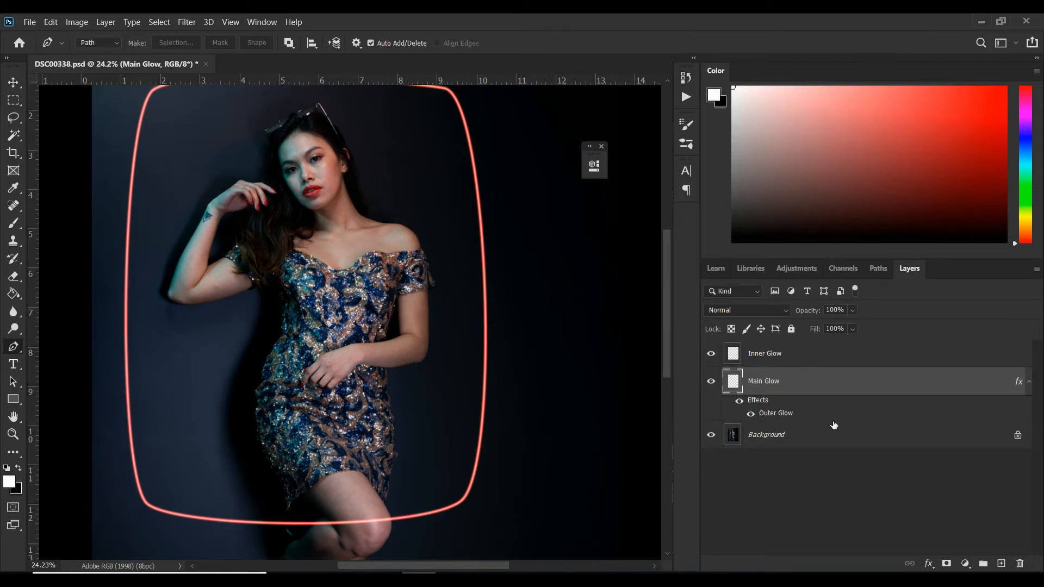
# Duplicate the Main Glow layer in the same document under the name Outer Glow.
pyautogui.rightClick(829, 388)
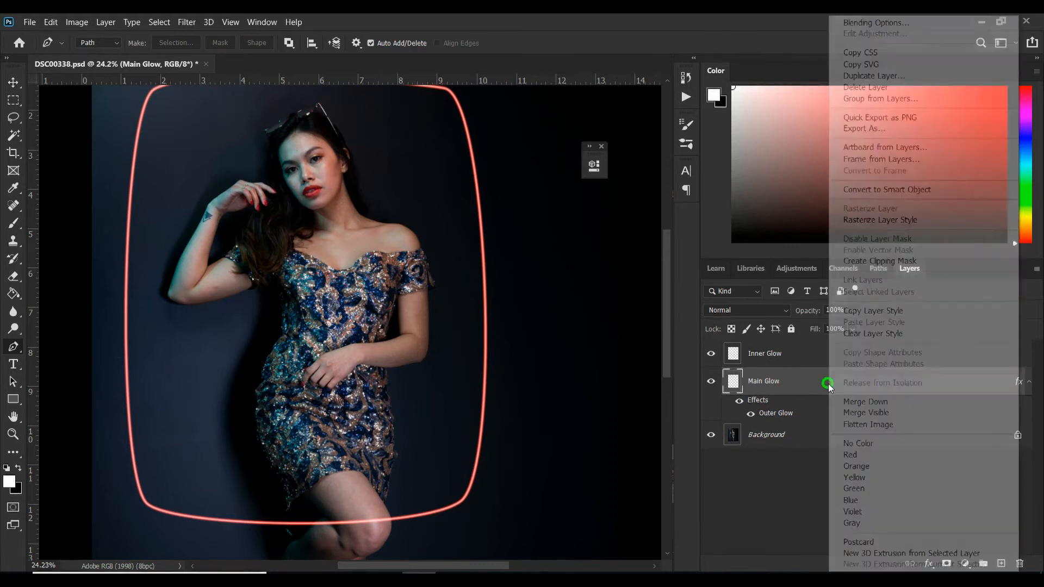
pyautogui.click(862, 76)
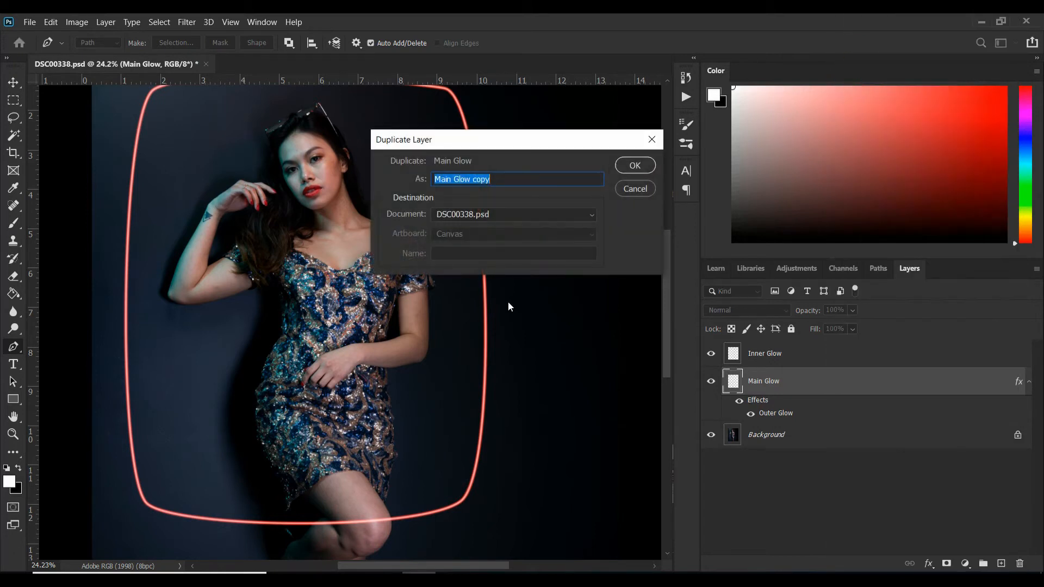
pyautogui.write('Out')
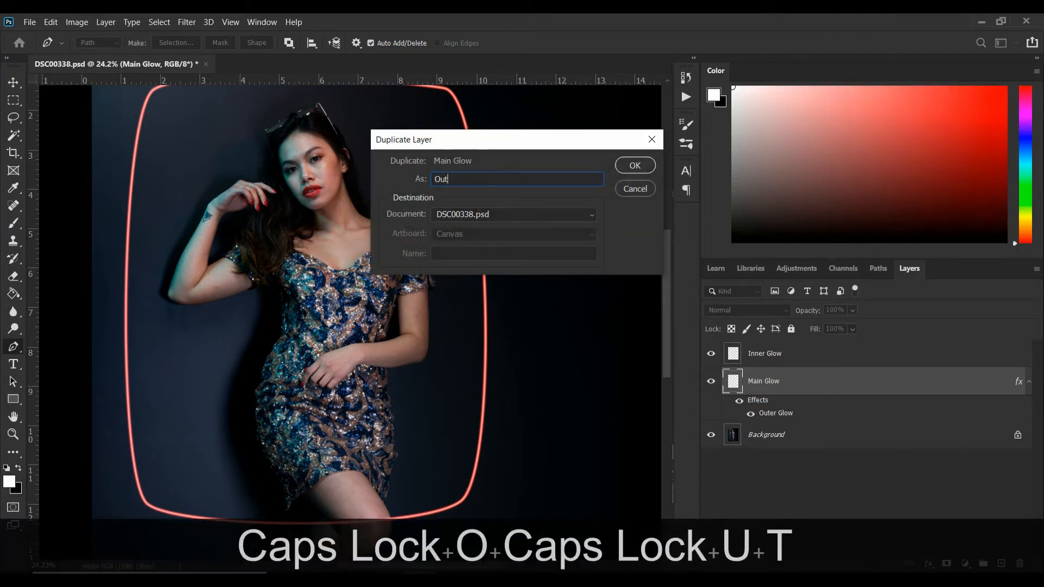
pyautogui.write('er Glow')
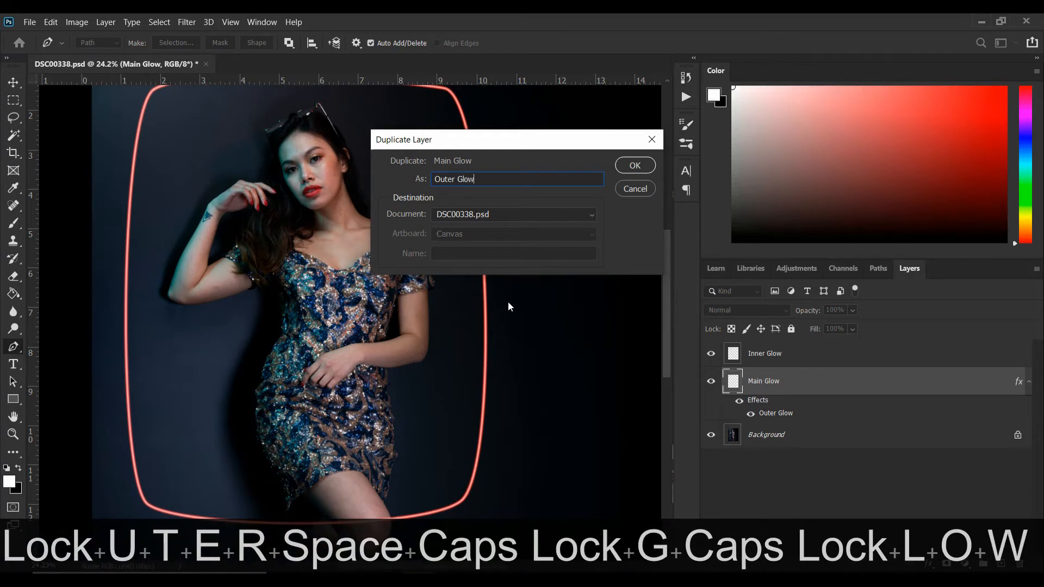
pyautogui.click(635, 166)
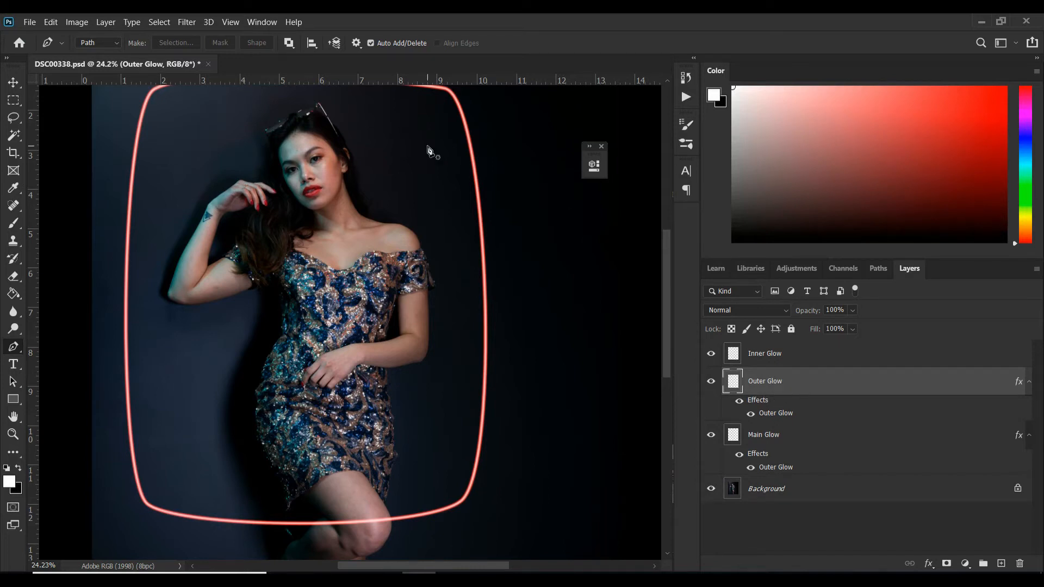
# Apply a Gaussian Blur with a radius of 20 pixels to the Outer Glow layer.
pyautogui.click(187, 21)
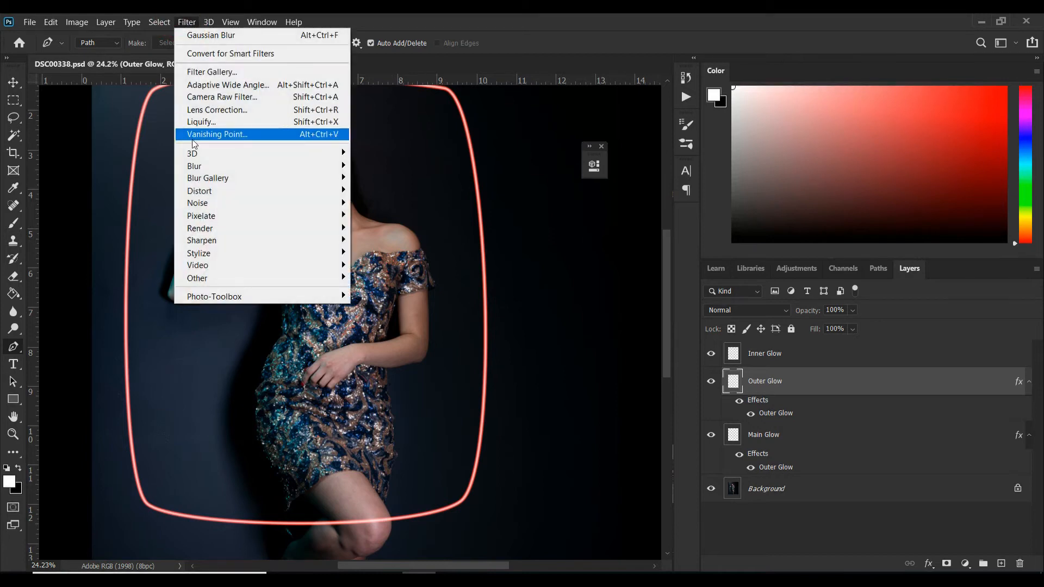
pyautogui.moveTo(197, 170)
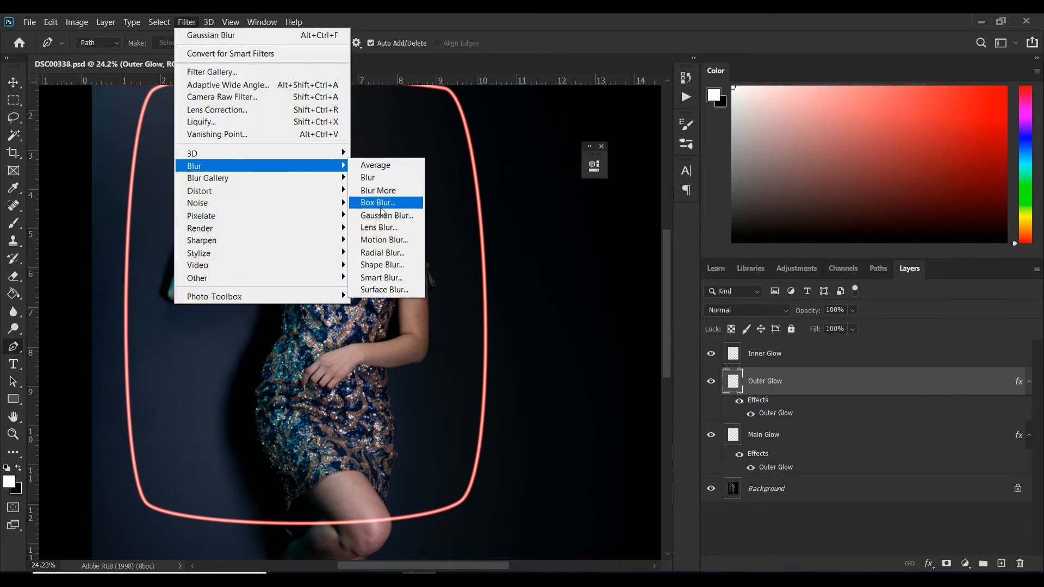
pyautogui.click(382, 217)
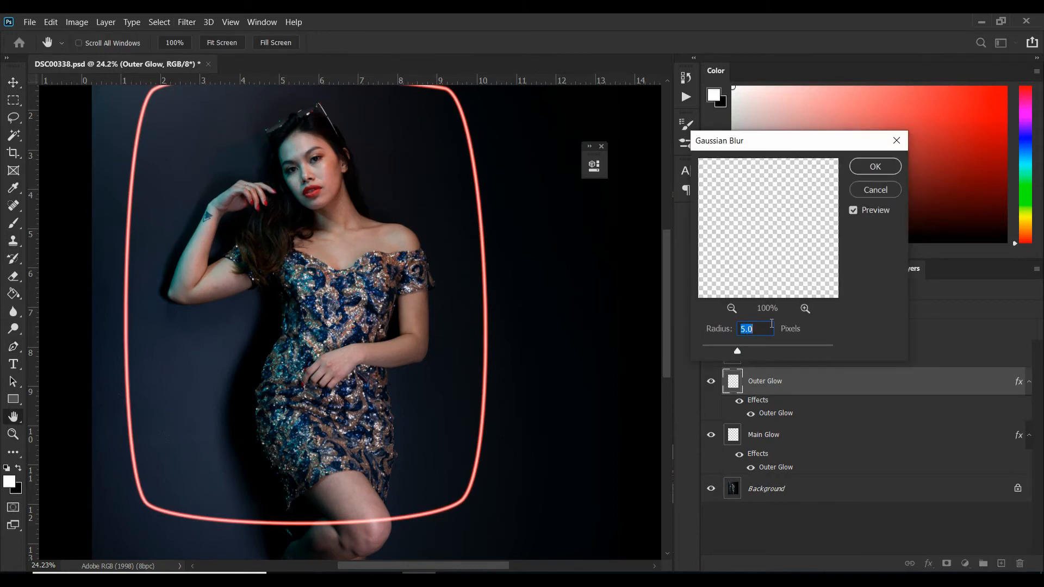
pyautogui.write('20')
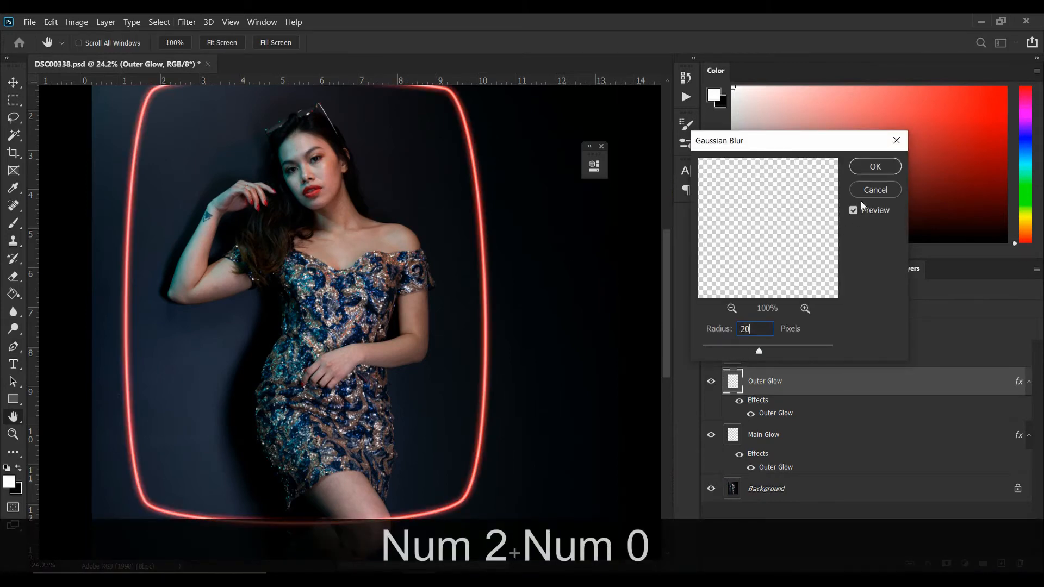
pyautogui.click(873, 168)
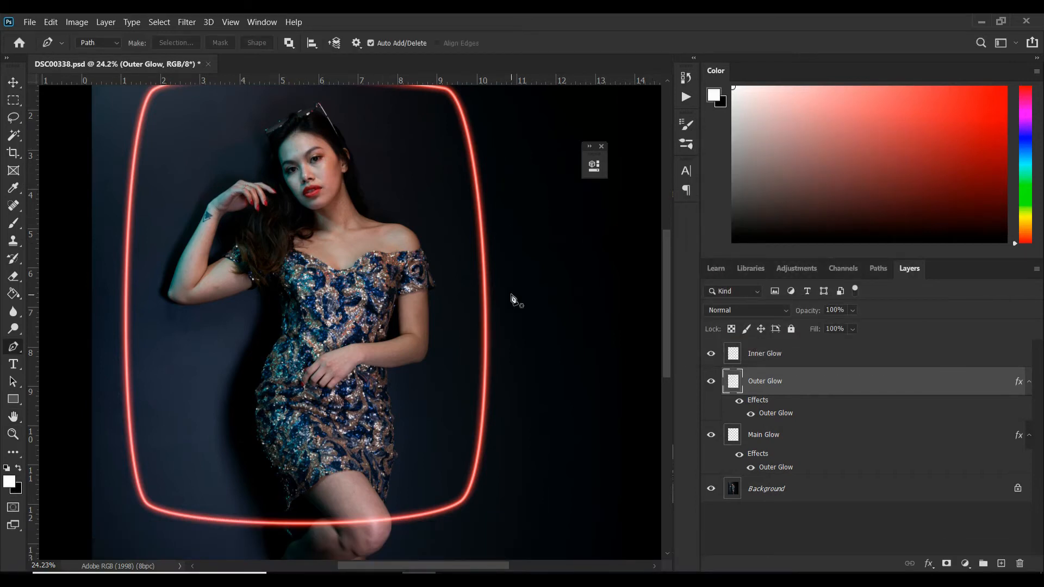
# Add a Gradient Map adjustment layer above the Outer Glow layer and set its gradient's black stop to location 50%.
pyautogui.scroll(2, 513, 299)
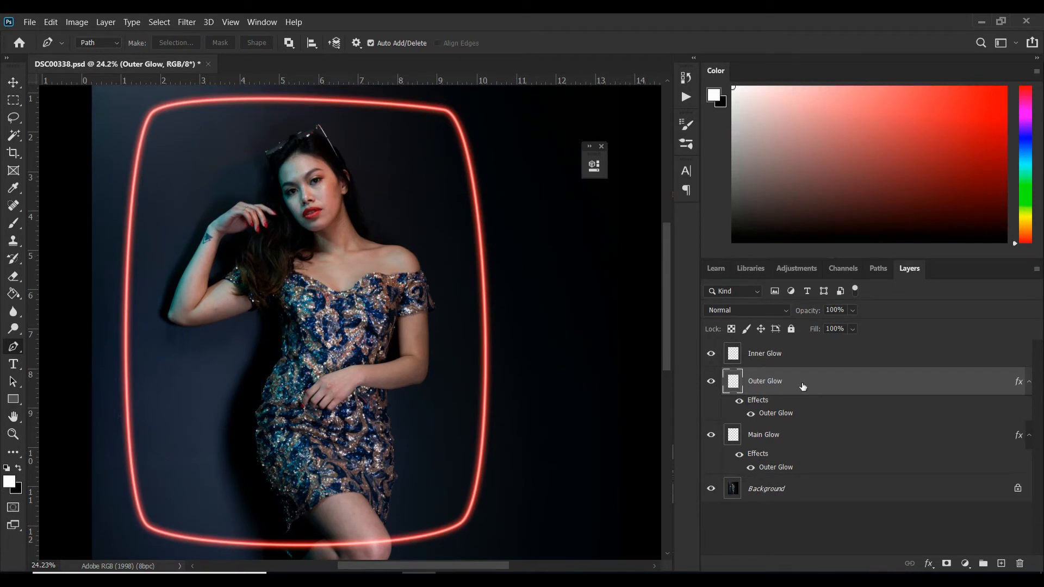
pyautogui.click(965, 564)
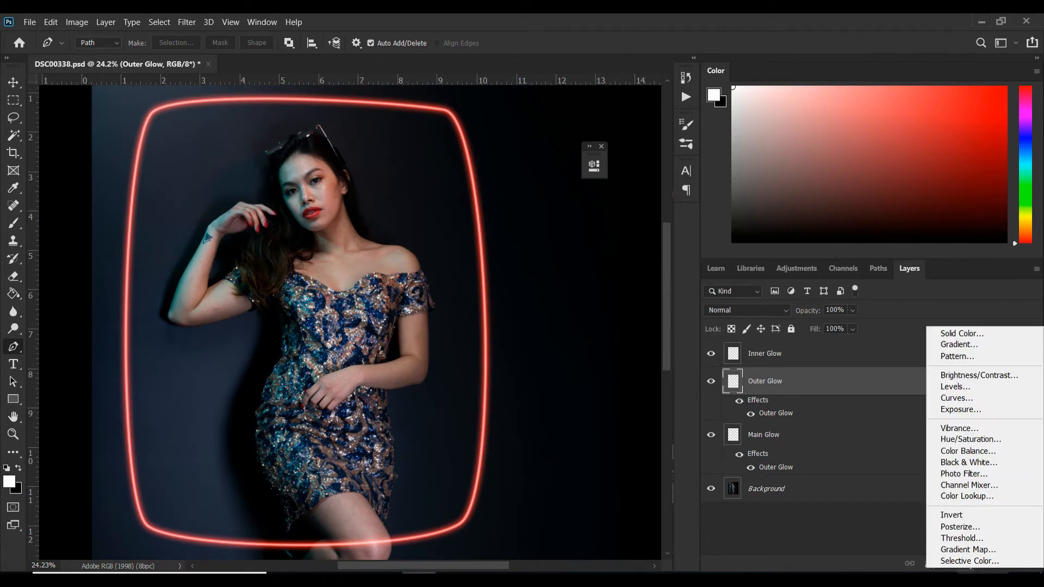
pyautogui.click(964, 551)
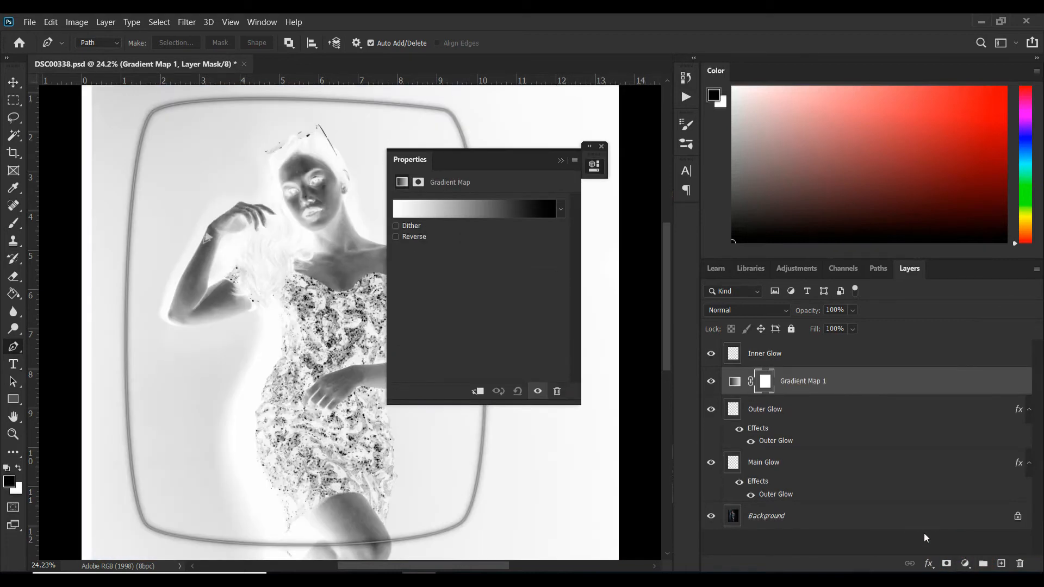
pyautogui.click(474, 214)
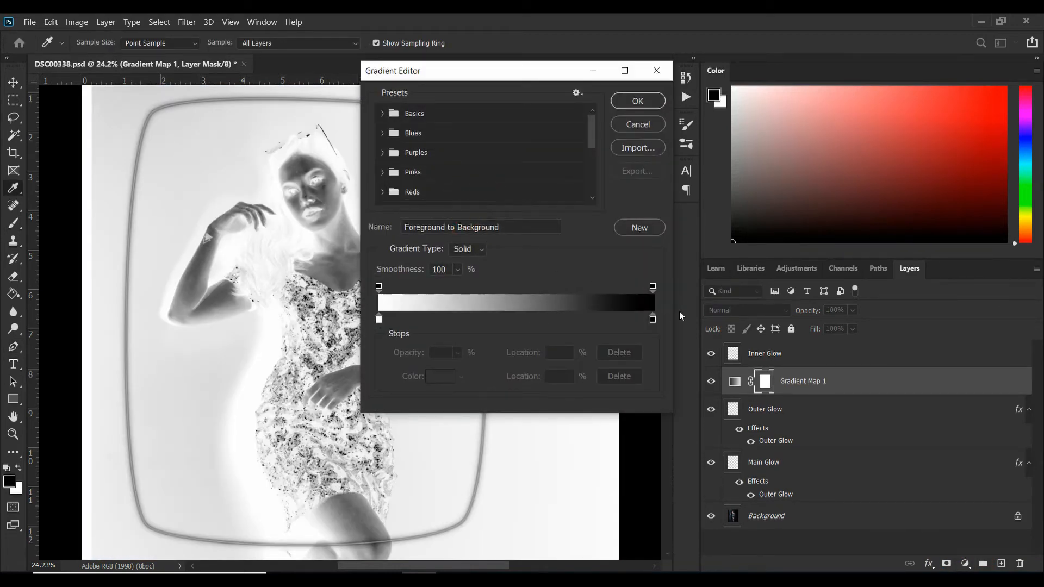
pyautogui.click(653, 320)
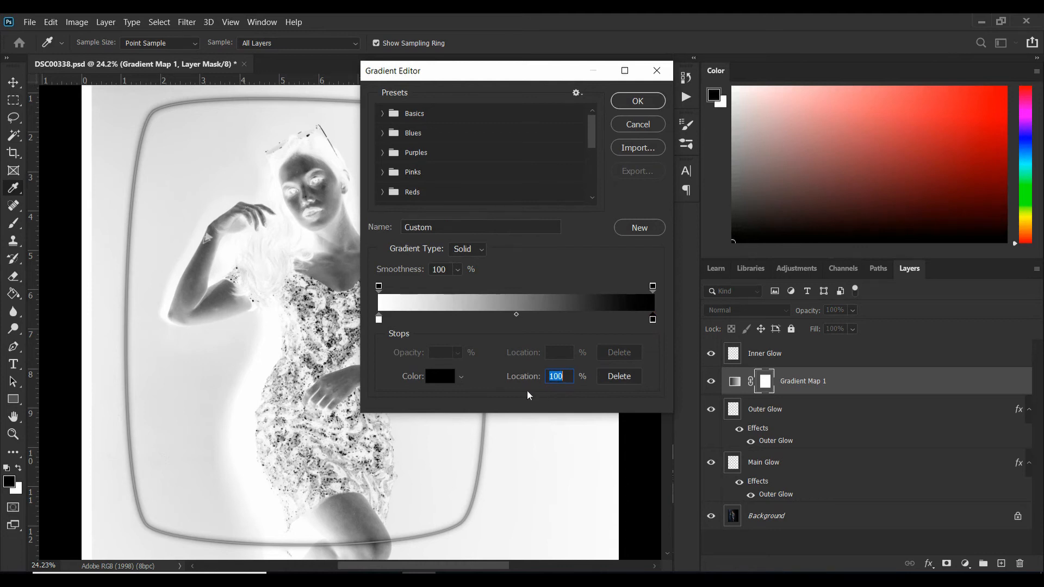
pyautogui.write('50')
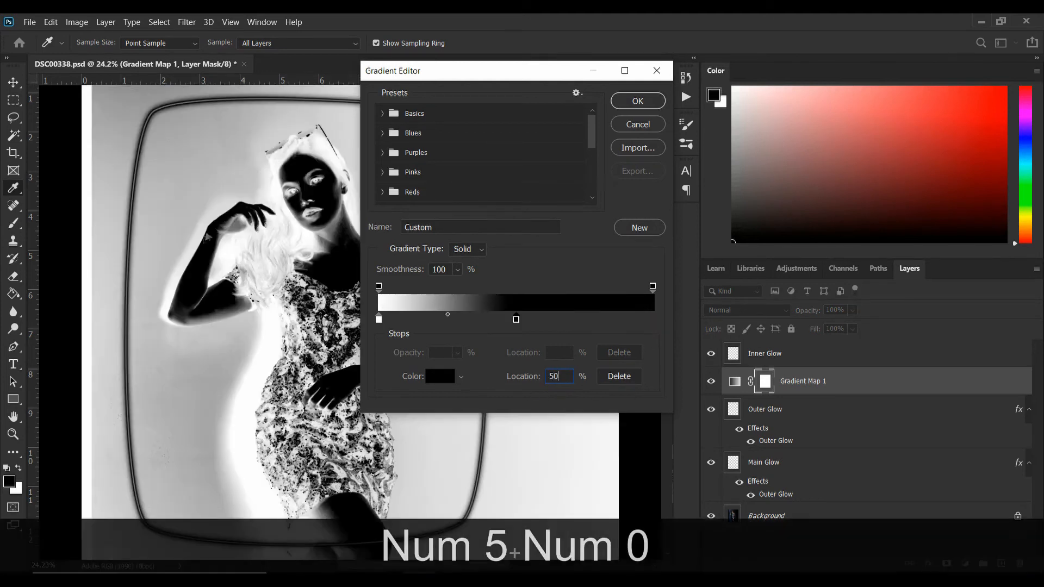
# Change the color of the gradient's 50% stop to red f40707.
pyautogui.click(440, 379)
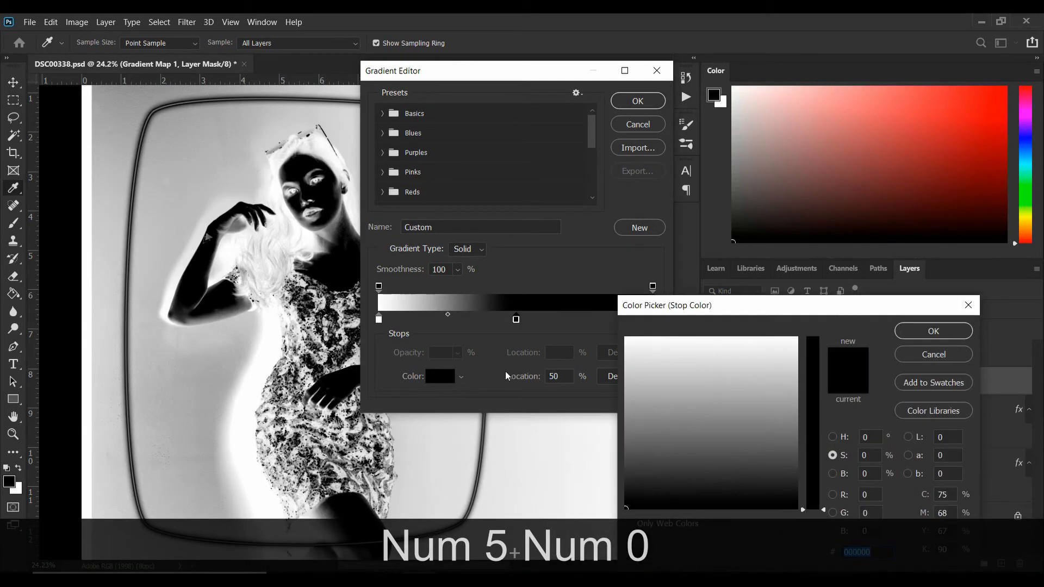
pyautogui.click(768, 369)
pyautogui.click(791, 366)
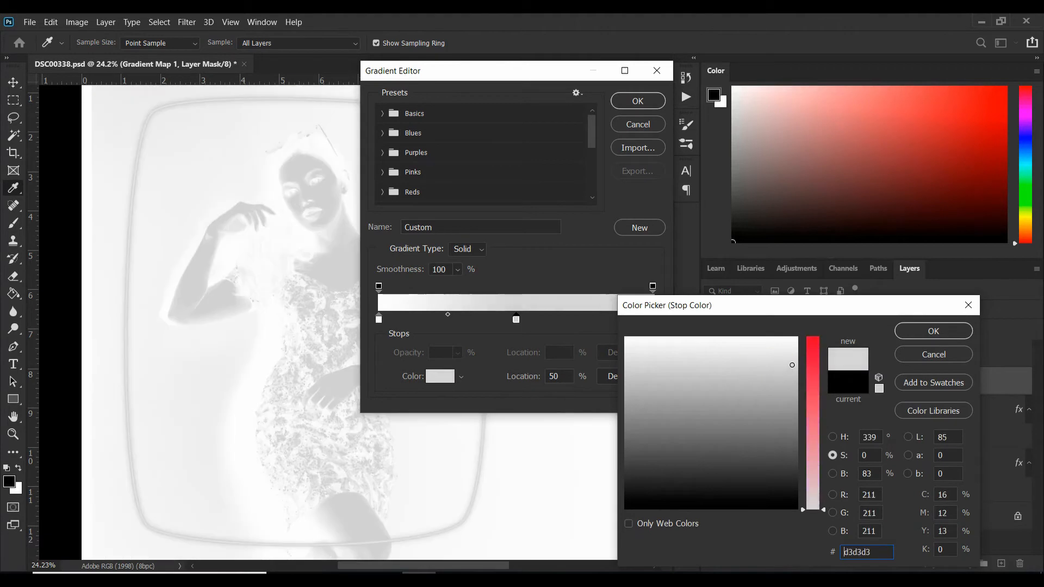
pyautogui.moveTo(791, 366); pyautogui.dragTo(798, 345)
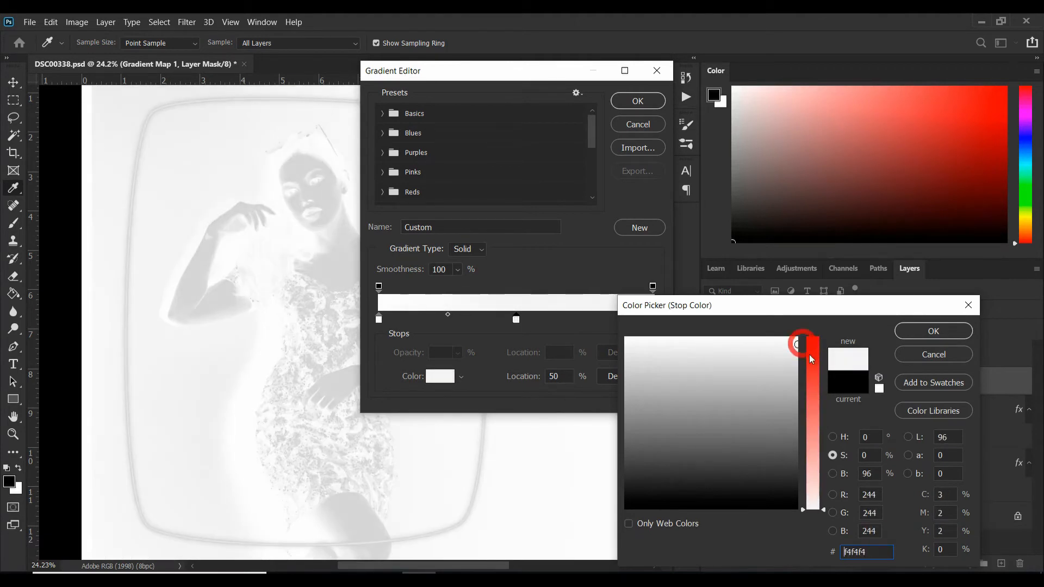
pyautogui.click(816, 342)
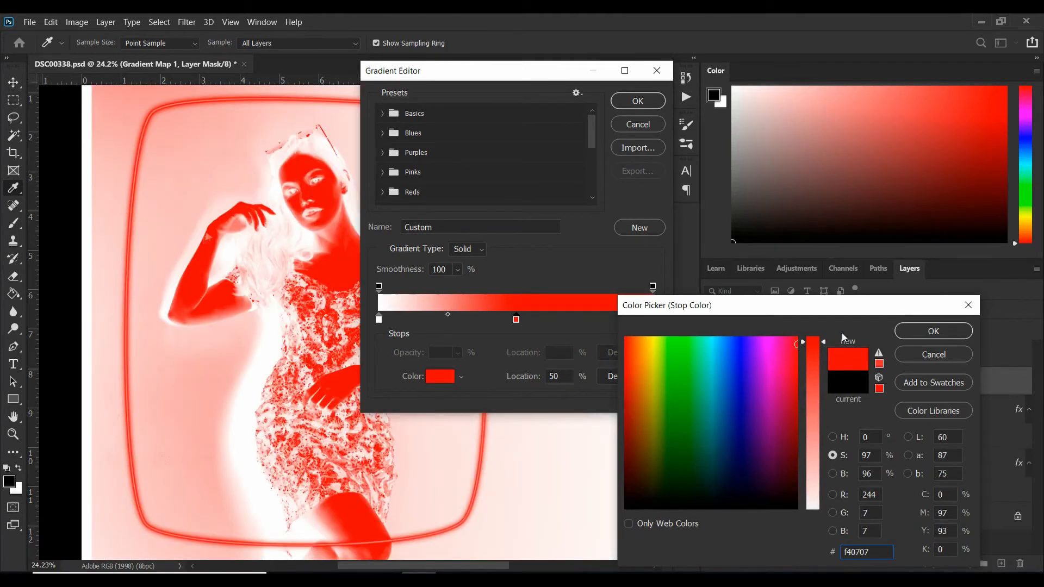
pyautogui.click(940, 332)
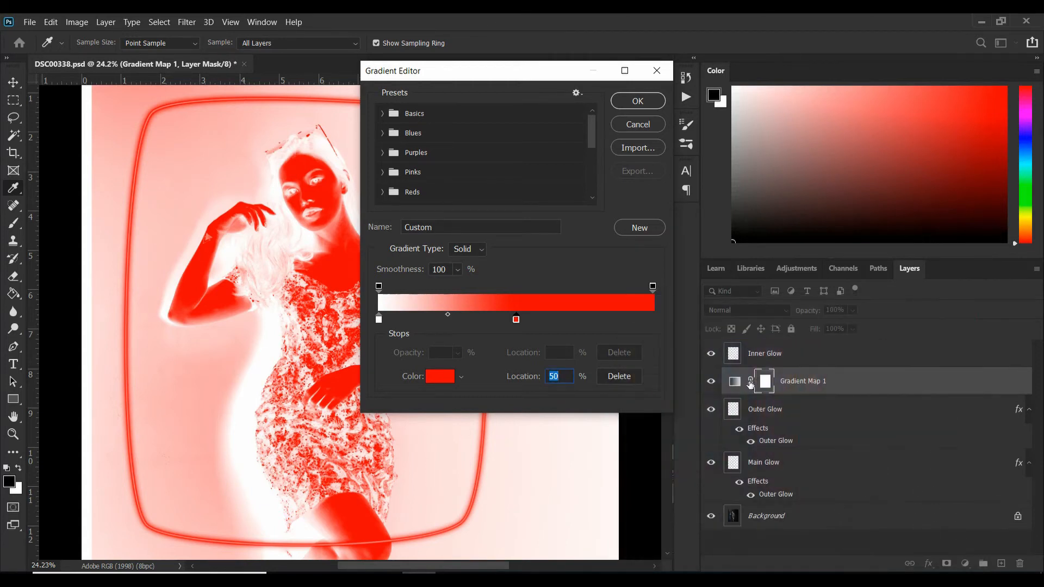
# Set the Gradient Map's 0% stop to the dark red 180000 and accept the gradient.
pyautogui.click(379, 320)
pyautogui.click(440, 378)
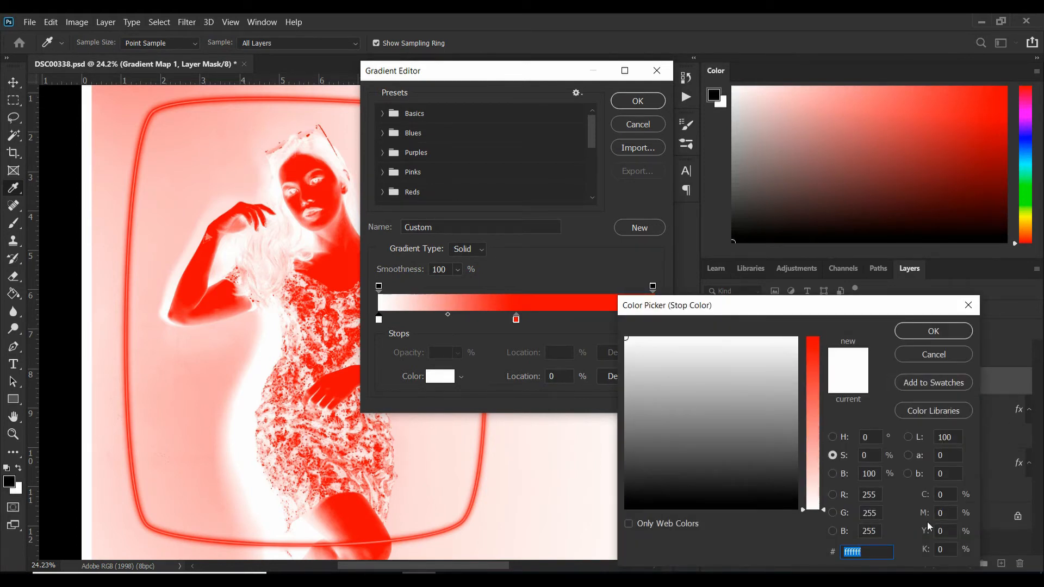
pyautogui.write('18')
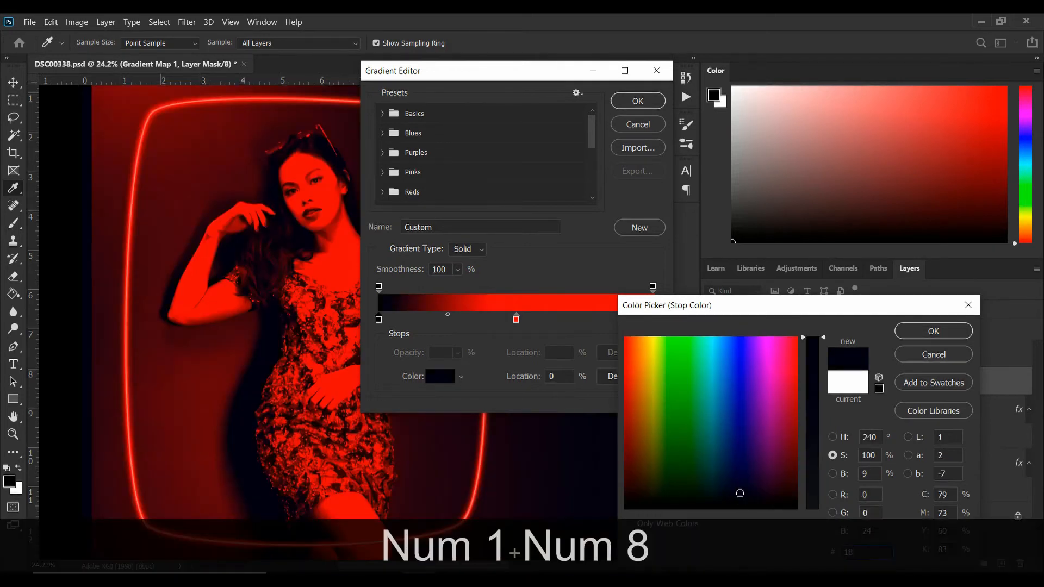
pyautogui.write('0000')
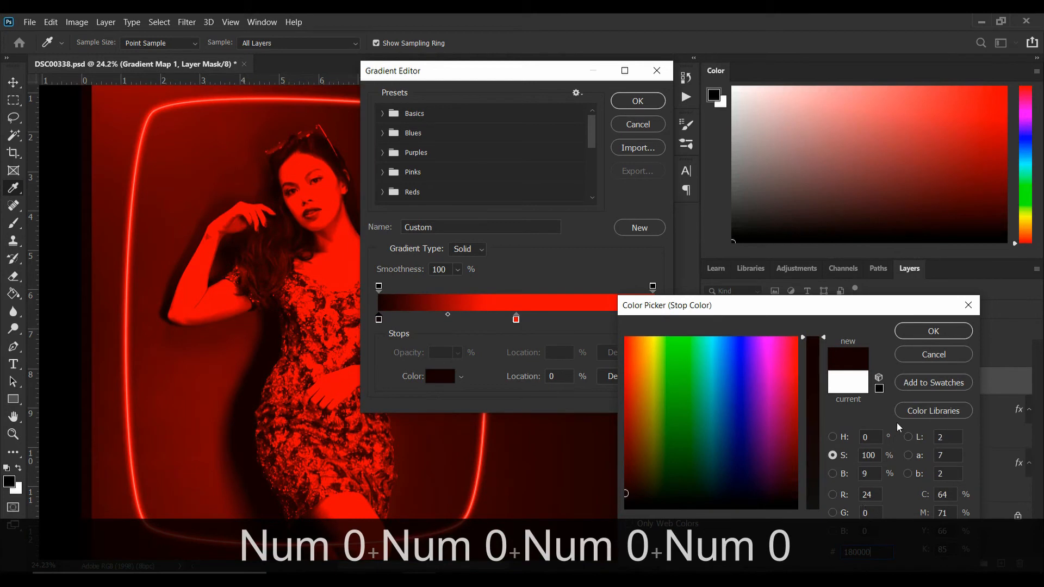
pyautogui.click(925, 333)
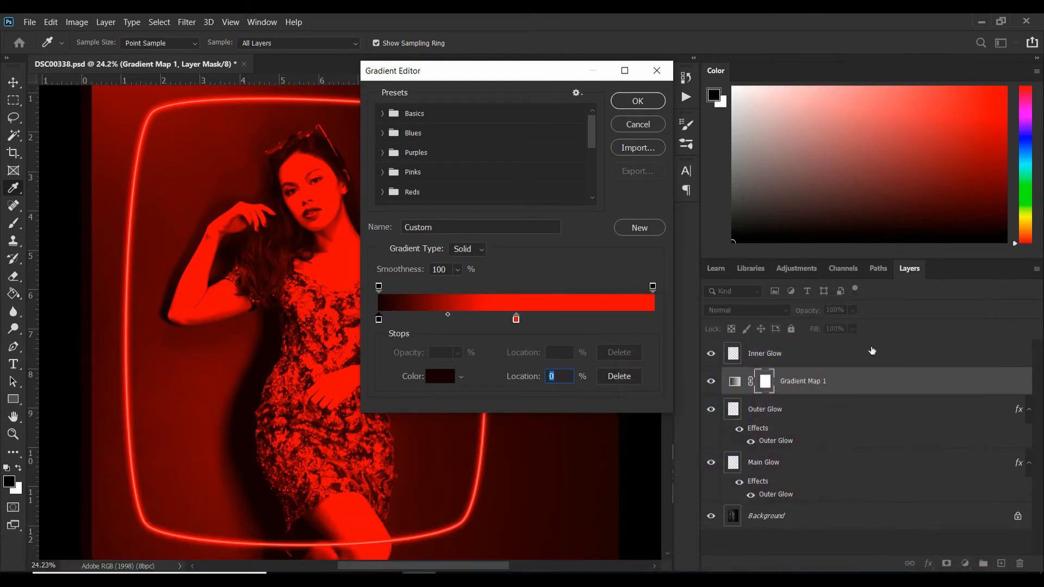
pyautogui.click(638, 101)
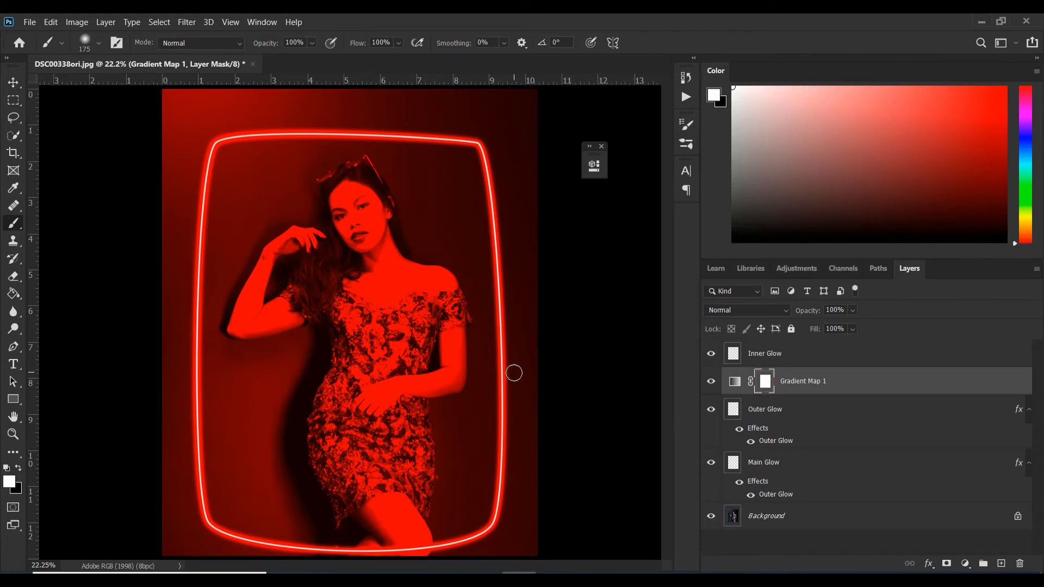
# Invert the Gradient Map 1 layer mask to black and set the brush size to 200.
pyautogui.hotkey('ctrl', 'i')
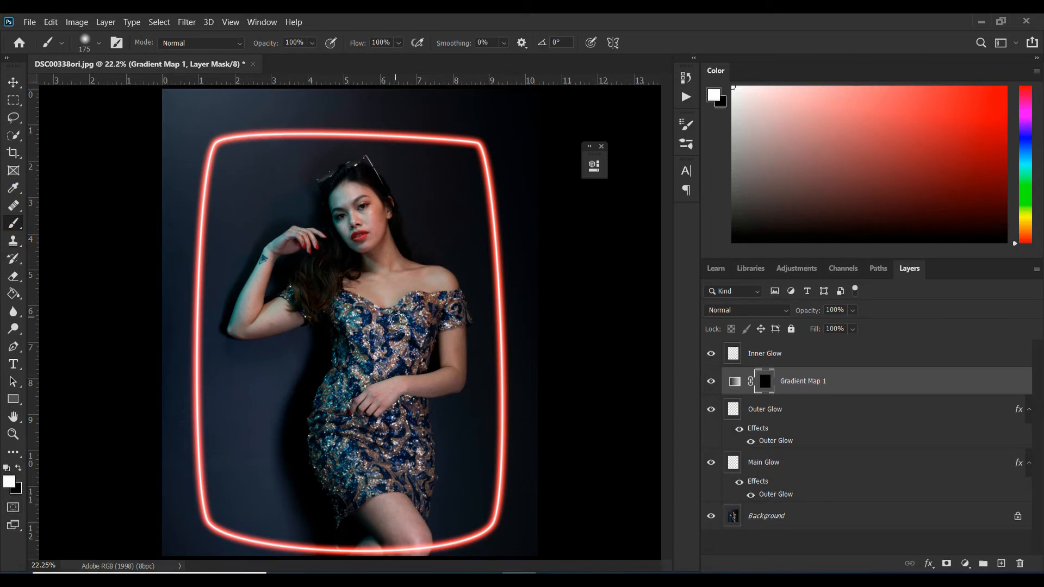
pyautogui.press(']')
pyautogui.press(']')
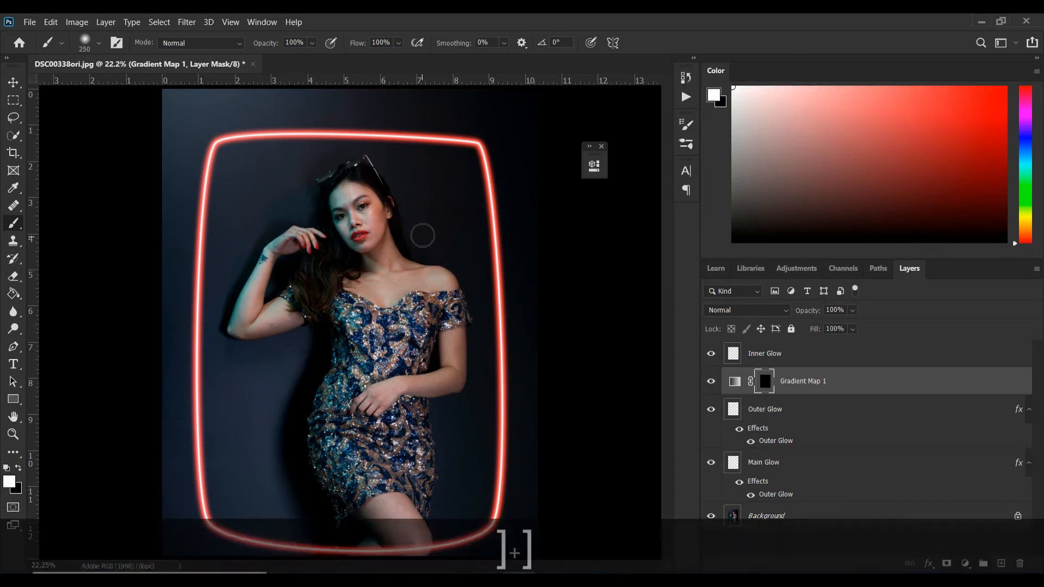
pyautogui.press(']')
pyautogui.press(']')
pyautogui.press(']')
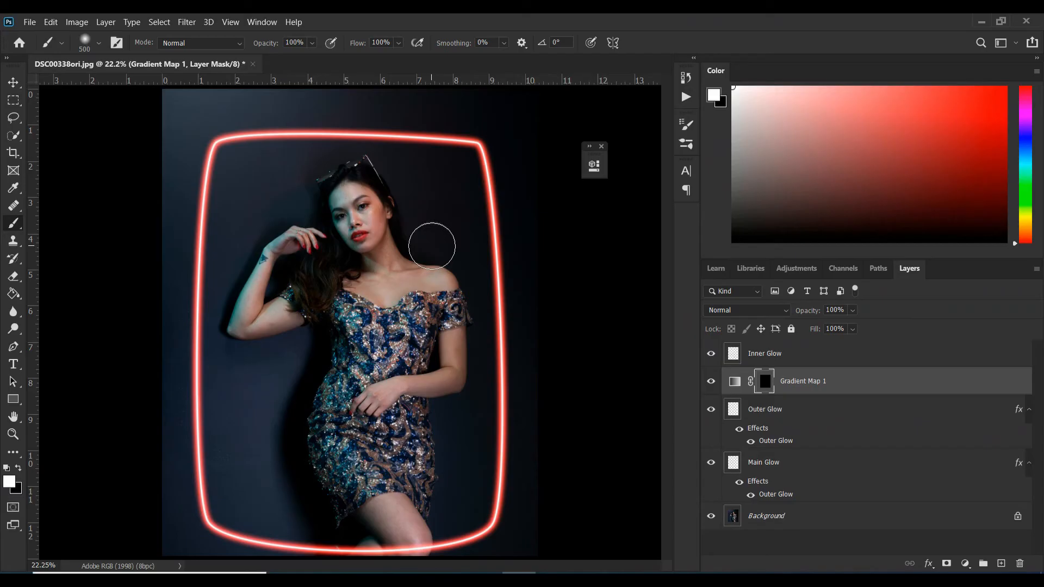
pyautogui.press('[')
pyautogui.press('[')
pyautogui.press('[')
pyautogui.press('[')
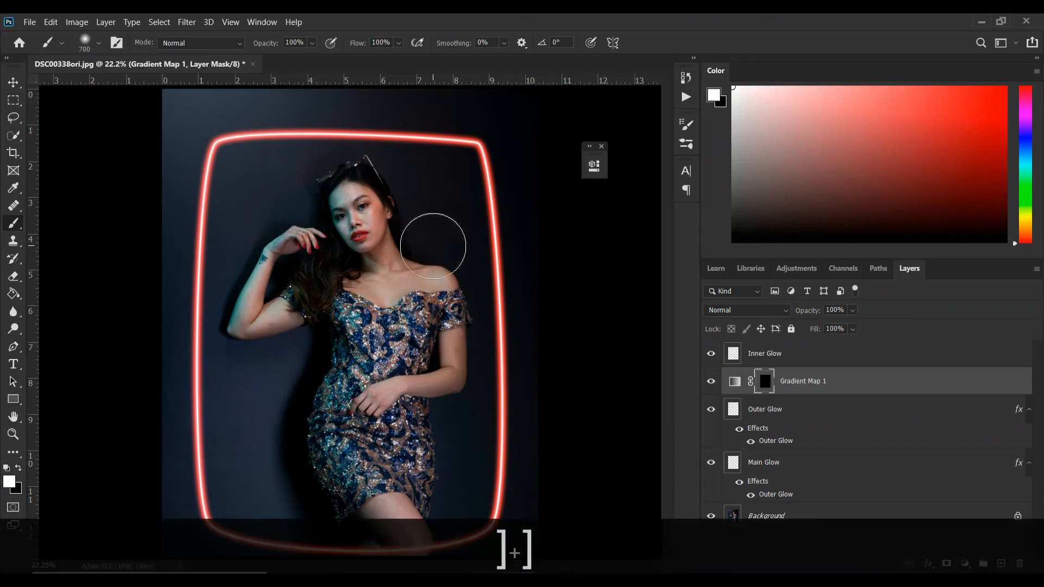
pyautogui.press('[')
pyautogui.press('[')
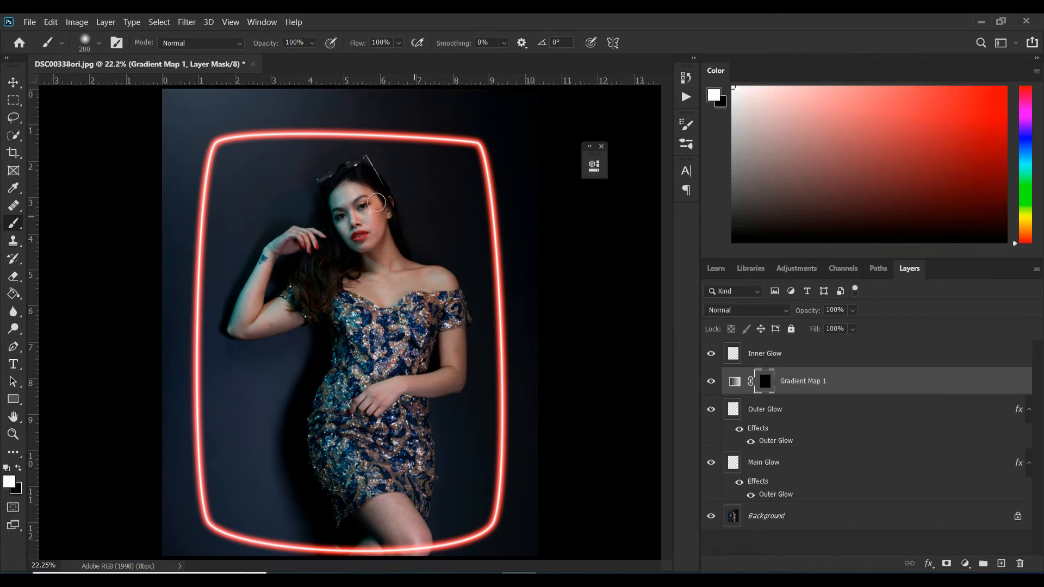
# Paint white on the Gradient Map mask along the woman's hair, shoulder, both arms, hip and thigh to bring out red edge light.
pyautogui.moveTo(316, 180)
pyautogui.mouseDown()
pyautogui.moveTo(364, 156)
pyautogui.moveTo(389, 186)
pyautogui.mouseUp()
pyautogui.moveTo(411, 264)
pyautogui.mouseDown()
pyautogui.moveTo(436, 269)
pyautogui.moveTo(463, 301)
pyautogui.moveTo(468, 369)
pyautogui.moveTo(444, 414)
pyautogui.mouseUp()
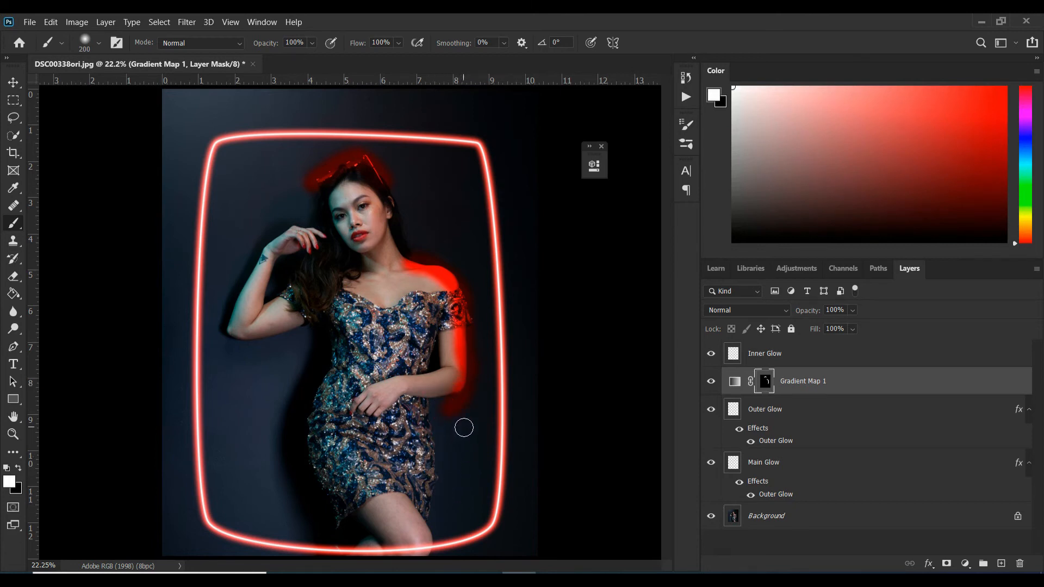
pyautogui.hotkey('ctrl', 'z')
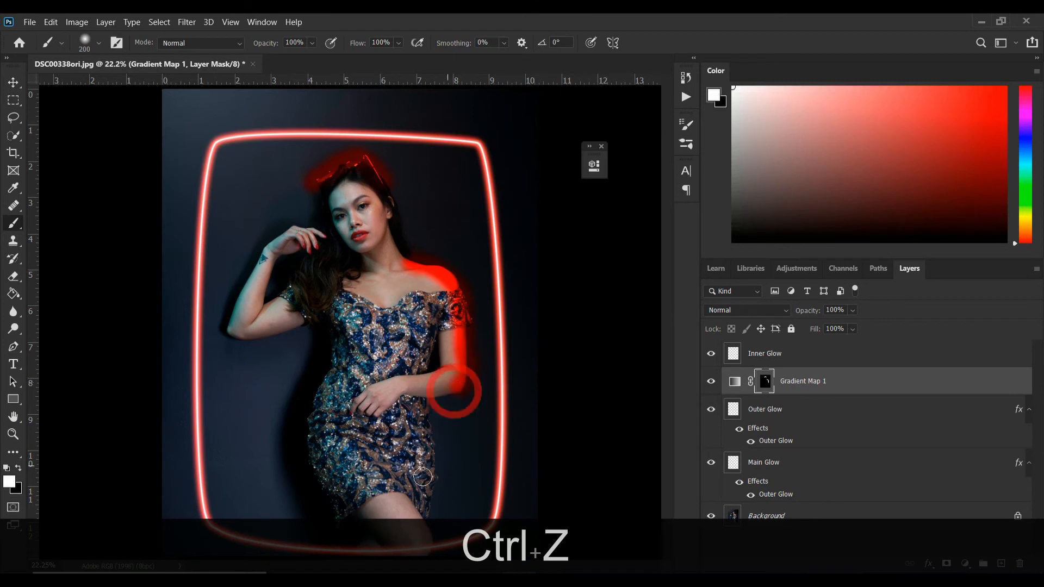
pyautogui.moveTo(431, 421)
pyautogui.mouseDown()
pyautogui.moveTo(423, 512)
pyautogui.moveTo(438, 538)
pyautogui.moveTo(374, 538)
pyautogui.mouseUp()
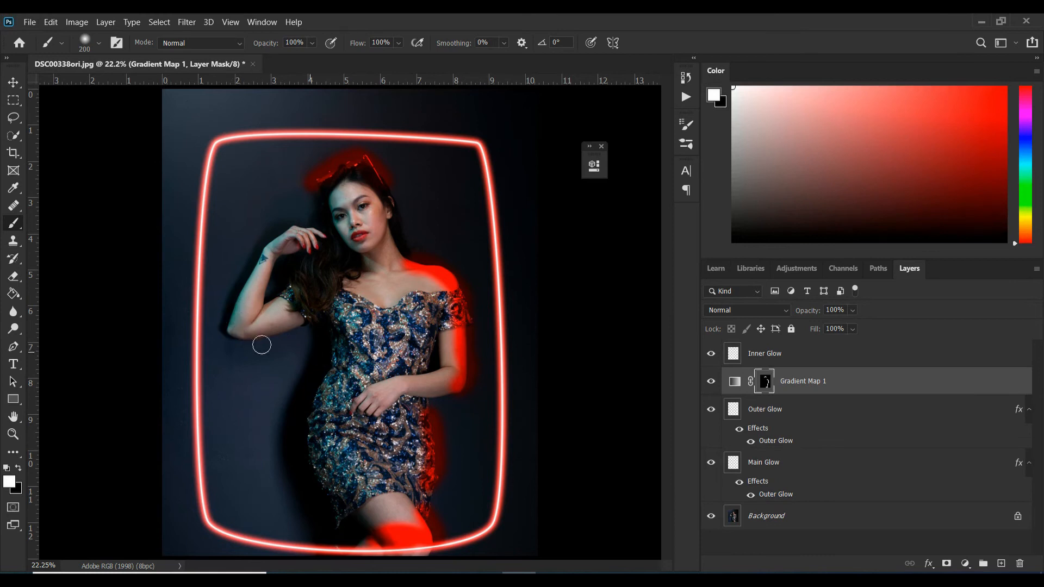
pyautogui.moveTo(258, 337)
pyautogui.mouseDown()
pyautogui.moveTo(234, 332)
pyautogui.moveTo(229, 317)
pyautogui.moveTo(270, 245)
pyautogui.mouseUp()
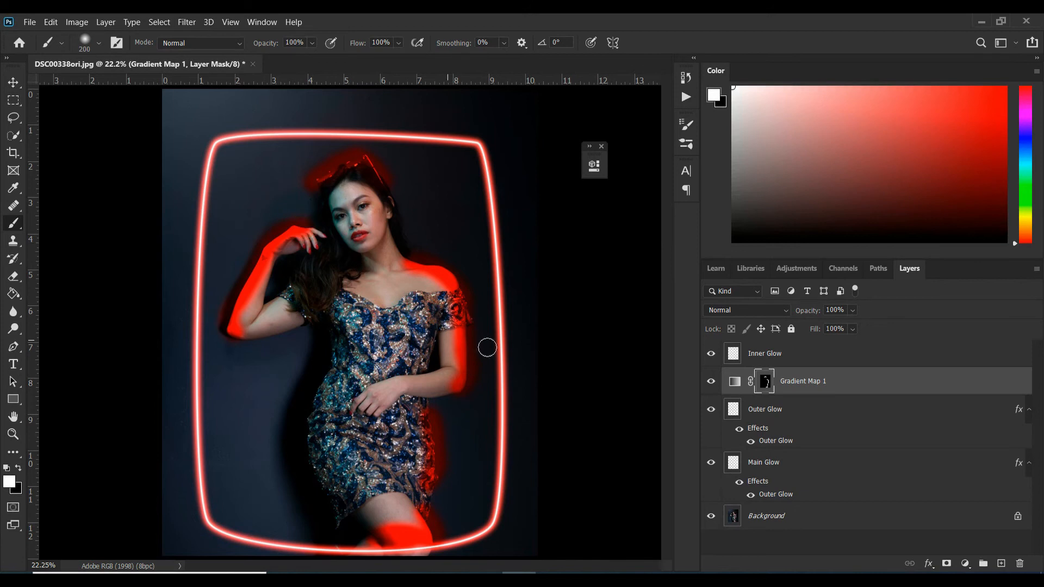
# Apply a Gaussian Blur with a radius of 100 pixels to the Gradient Map 1 mask.
pyautogui.click(186, 22)
pyautogui.moveTo(217, 166)
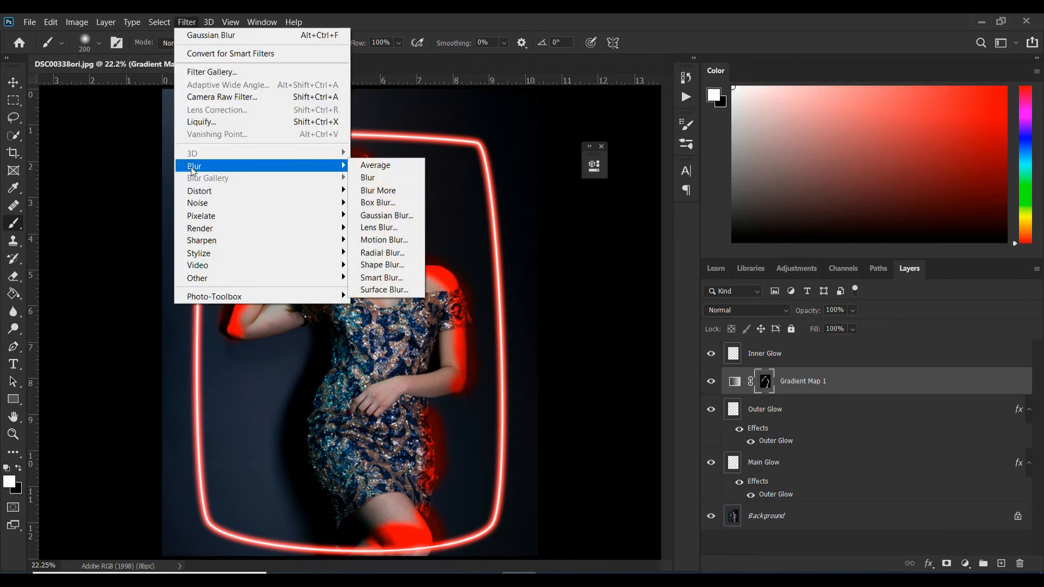
pyautogui.click(388, 218)
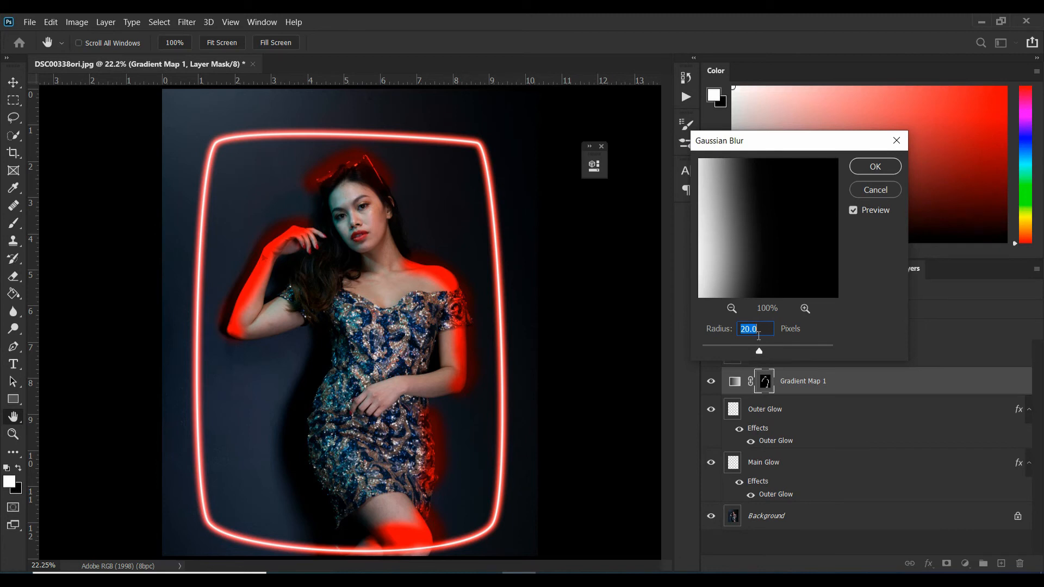
pyautogui.write('100')
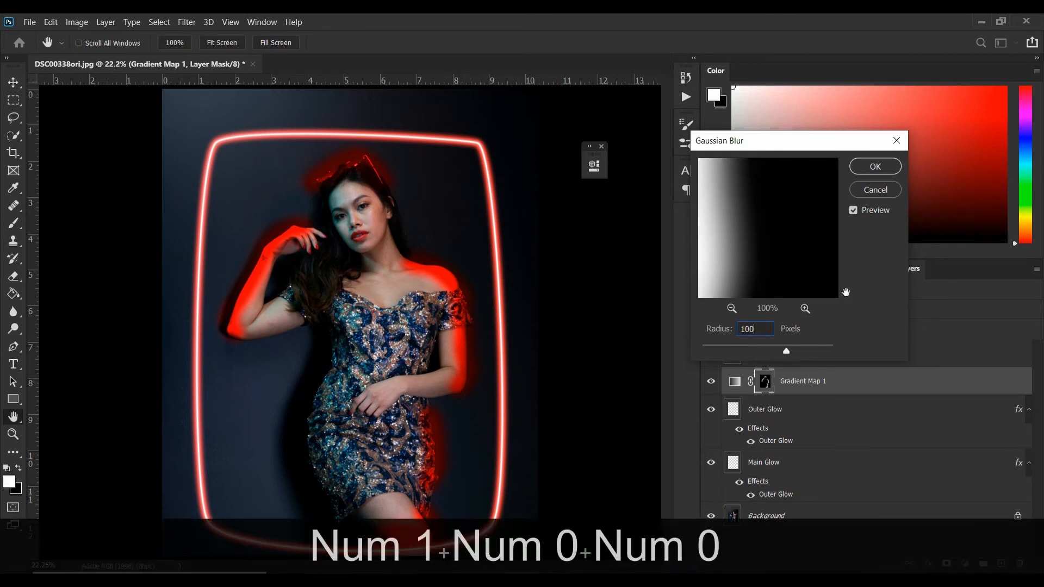
pyautogui.click(876, 169)
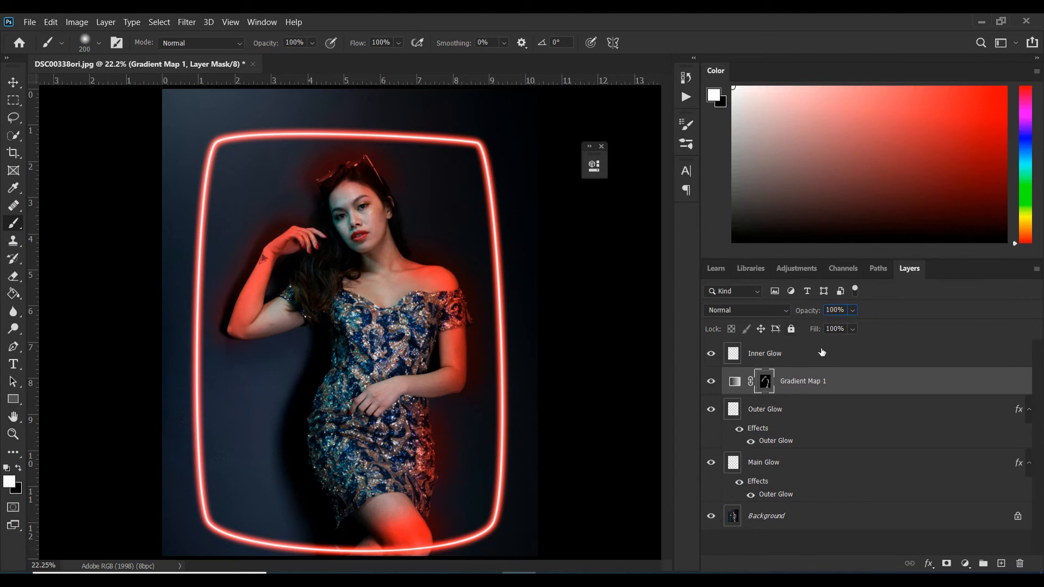
# Move the Gradient Map 1 layer directly above the Background and set its opacity to 80%.
pyautogui.moveTo(814, 382); pyautogui.dragTo(803, 496)
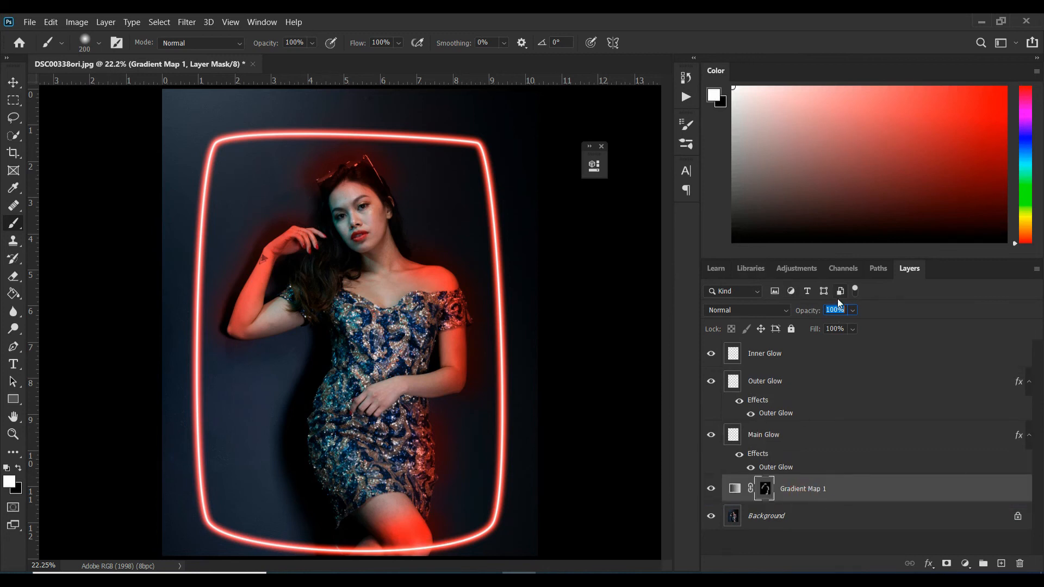
pyautogui.write('80')
pyautogui.press('Return')
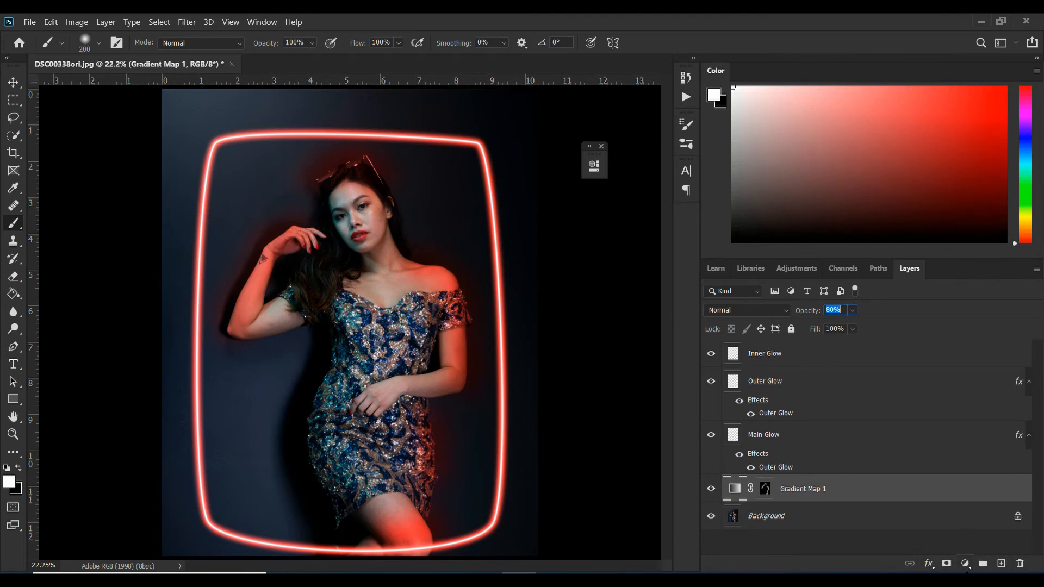
# Add a Brightness/Contrast adjustment layer above Gradient Map 1 with brightness 150 and contrast 70.
pyautogui.click(965, 564)
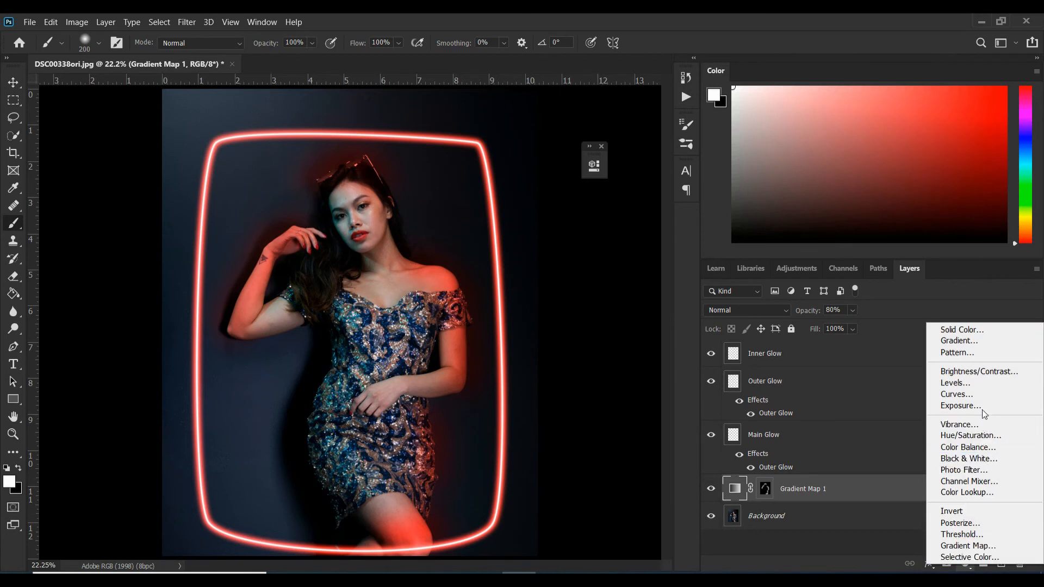
pyautogui.click(955, 370)
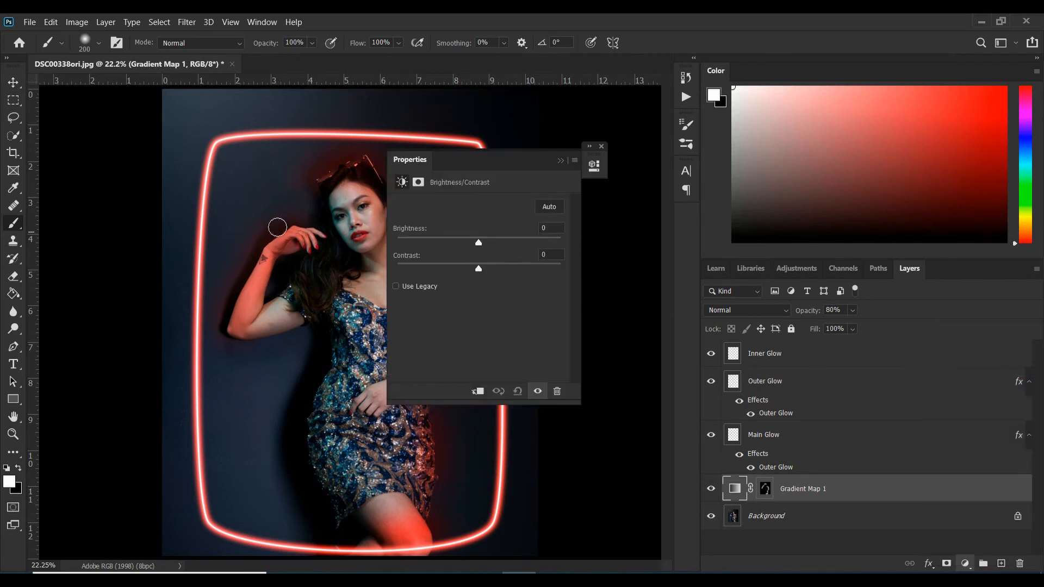
pyautogui.doubleClick(550, 229)
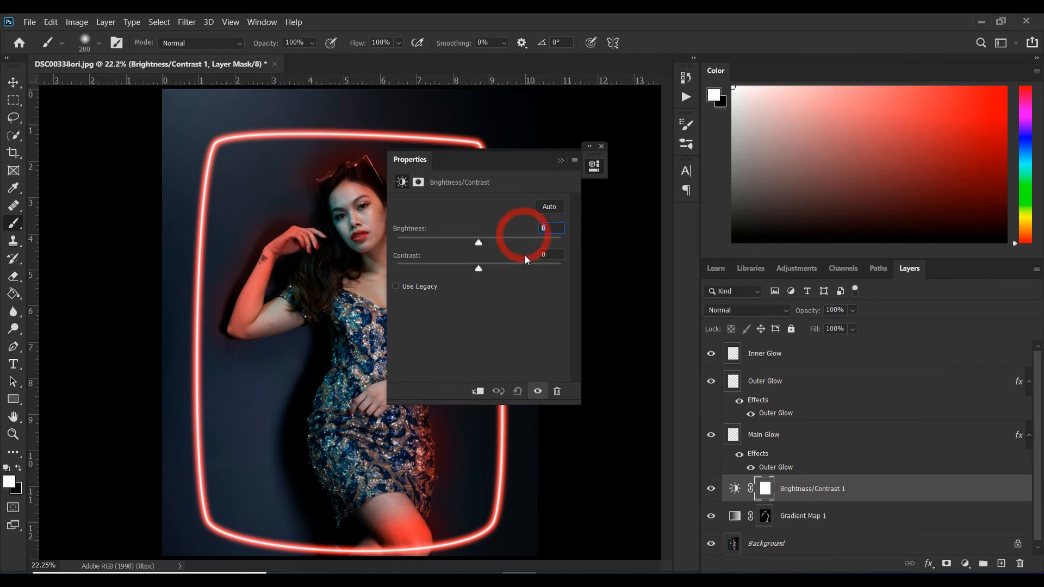
pyautogui.write('150')
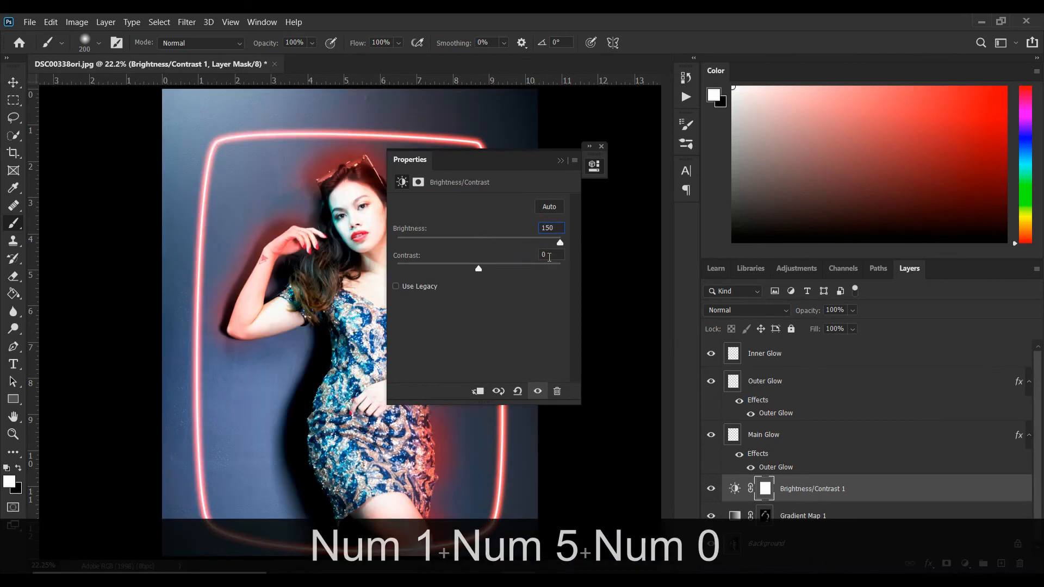
pyautogui.doubleClick(548, 255)
pyautogui.write('70')
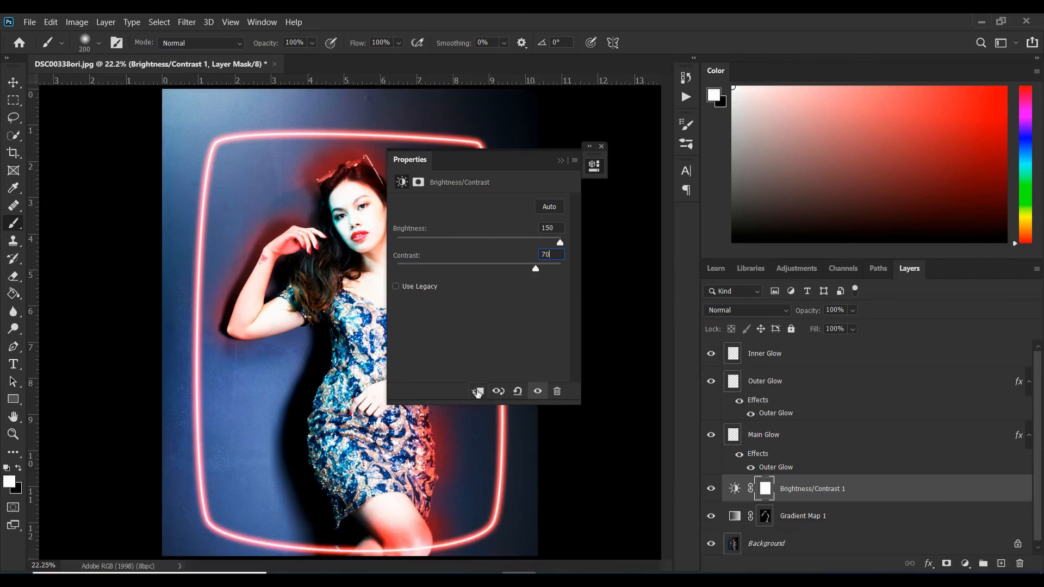
# Clip the Brightness/Contrast adjustment to Gradient Map 1 and lower its opacity to 50%.
pyautogui.click(476, 391)
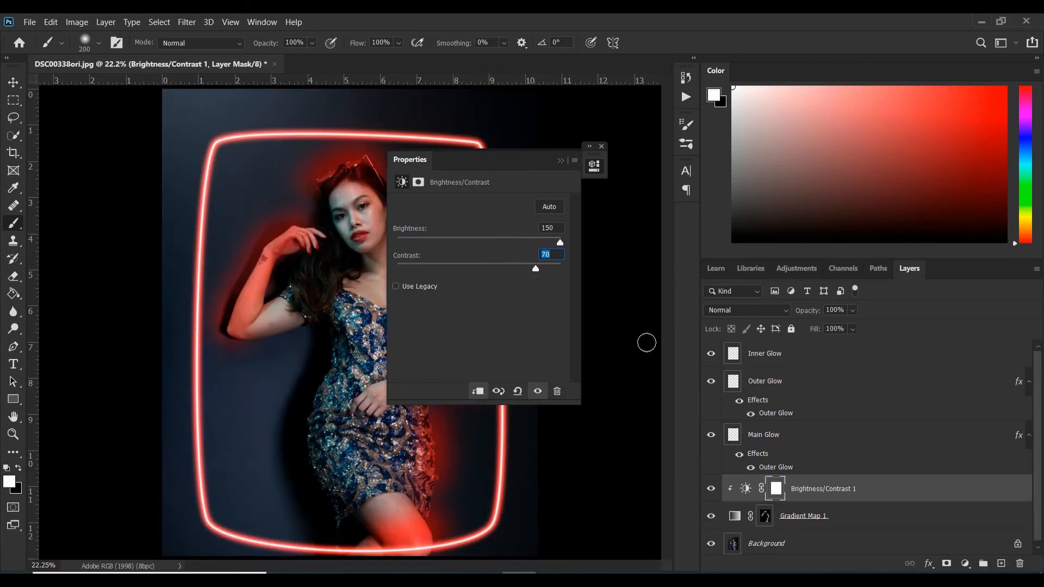
pyautogui.click(560, 161)
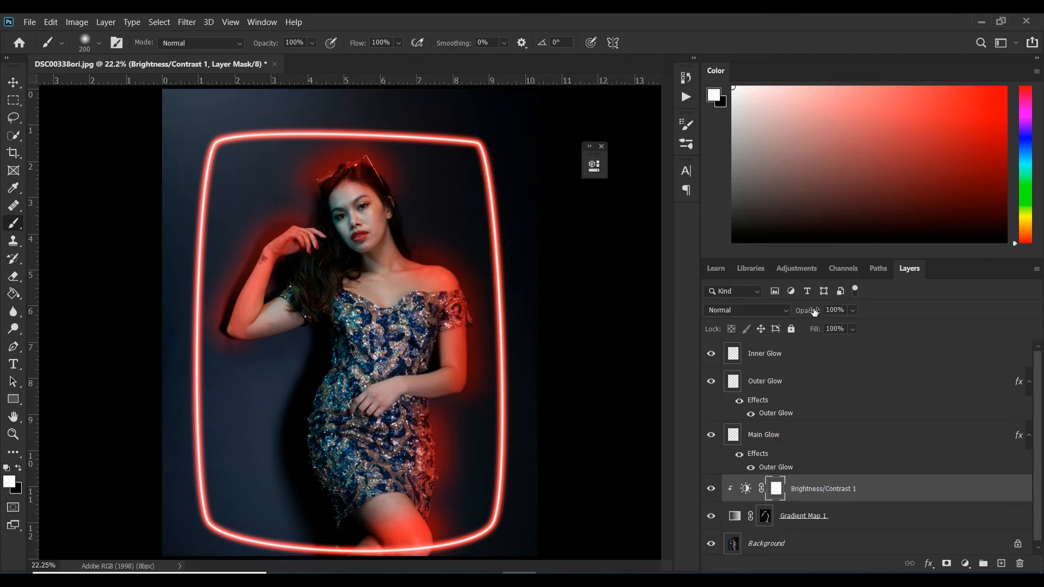
pyautogui.moveTo(814, 314); pyautogui.dragTo(784, 322)
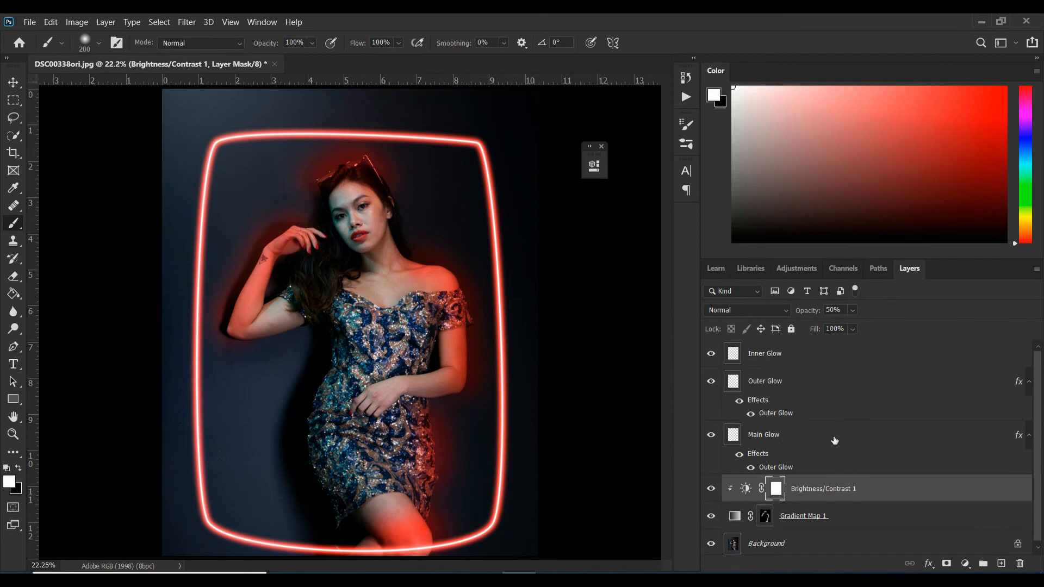
# Group the Inner Glow, Outer Glow and Main Glow layers.
pyautogui.click(802, 354)
pyautogui.keyDown('shift'); pyautogui.click(834, 442); pyautogui.keyUp('shift')
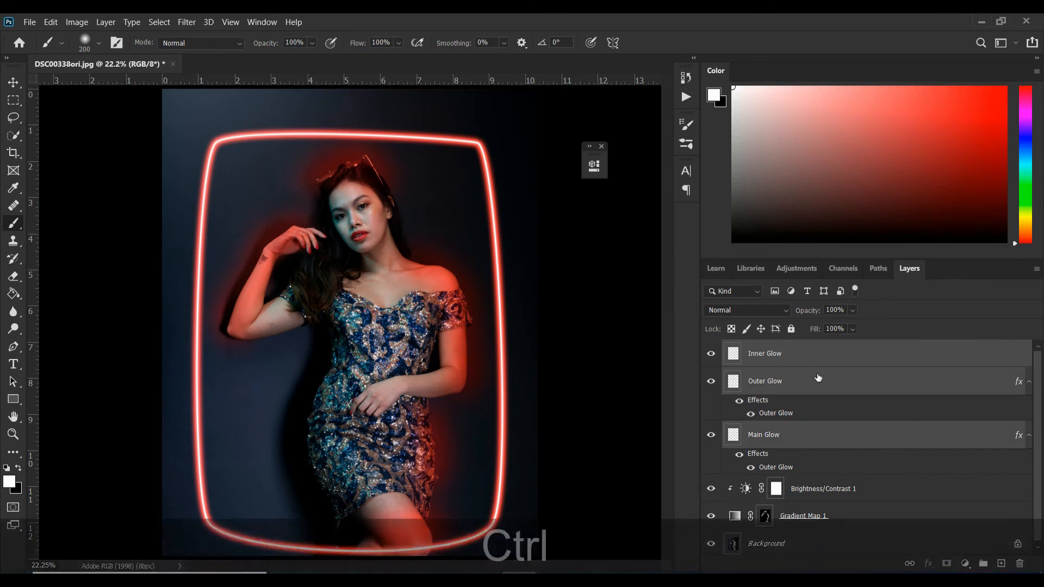
pyautogui.hotkey('ctrl', 'g')
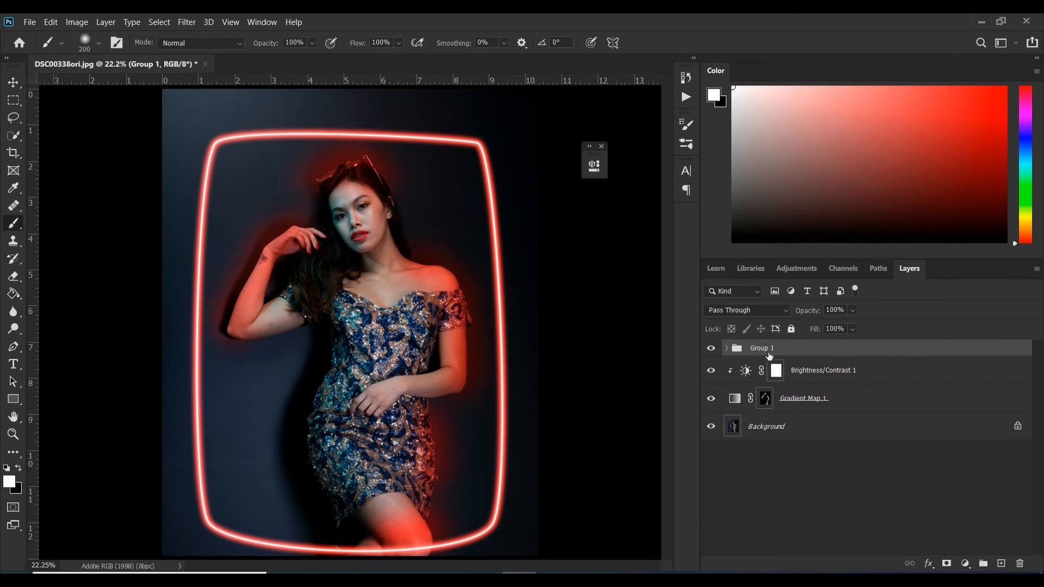
# Add a Hue/Saturation adjustment with hue -180 above the glow group and clip it to the group.
pyautogui.click(967, 565)
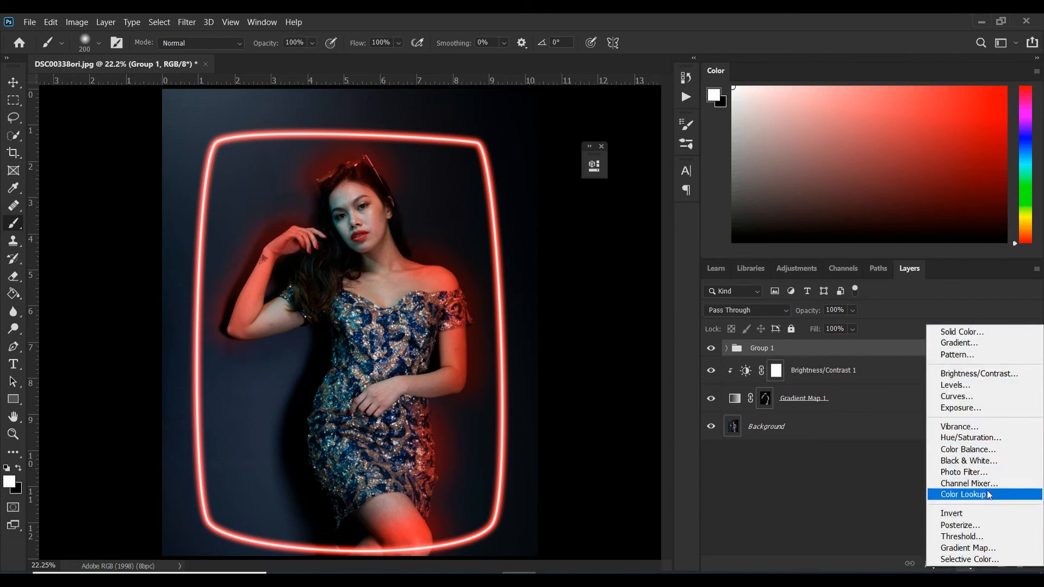
pyautogui.click(967, 438)
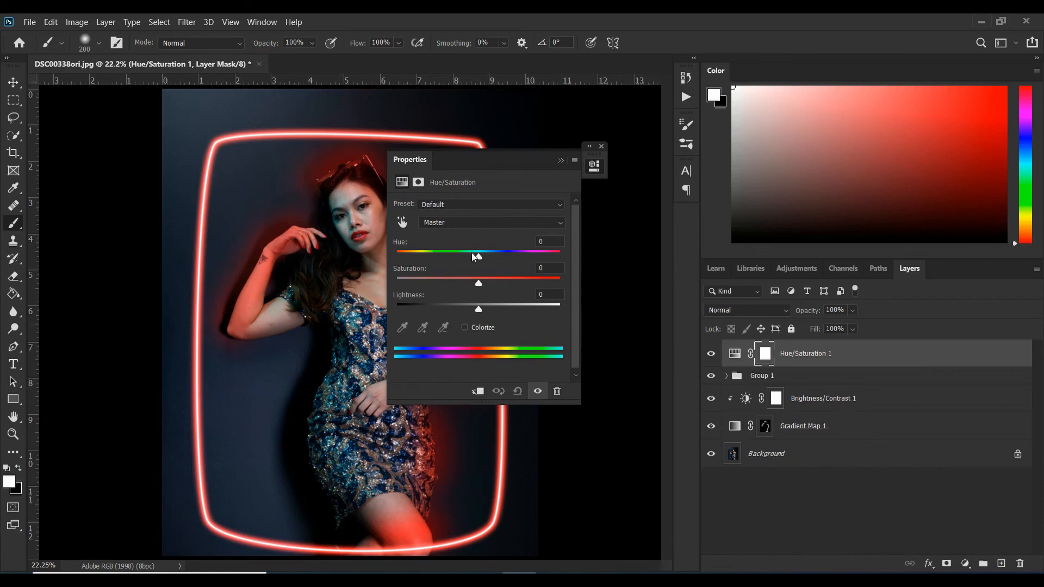
pyautogui.moveTo(479, 256); pyautogui.dragTo(388, 263)
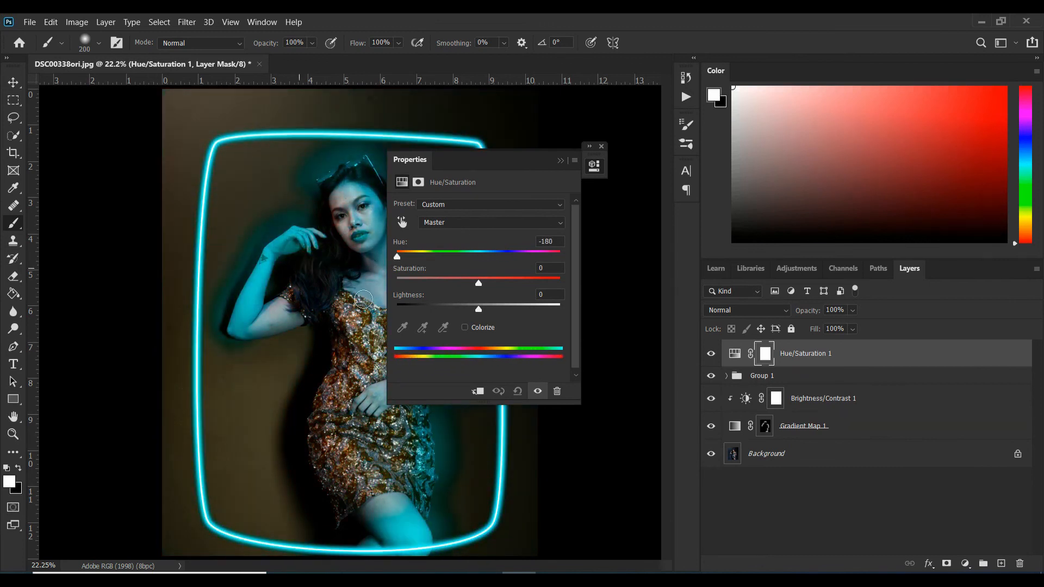
pyautogui.click(478, 392)
pyautogui.click(560, 161)
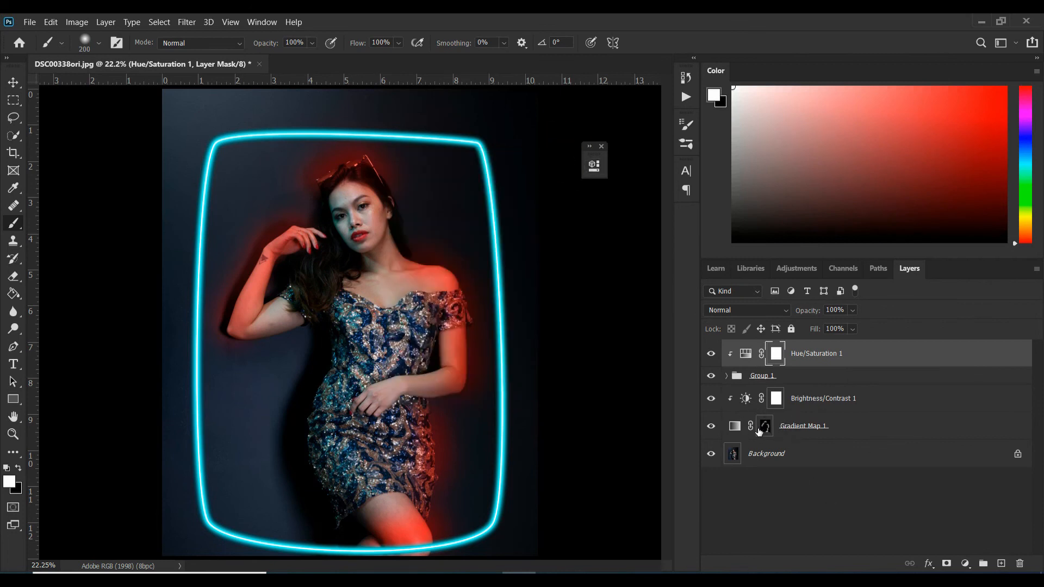
# Change the 50% stop of the Gradient Map 1 gradient from red to a cyan of about 00cfe8.
pyautogui.click(804, 432)
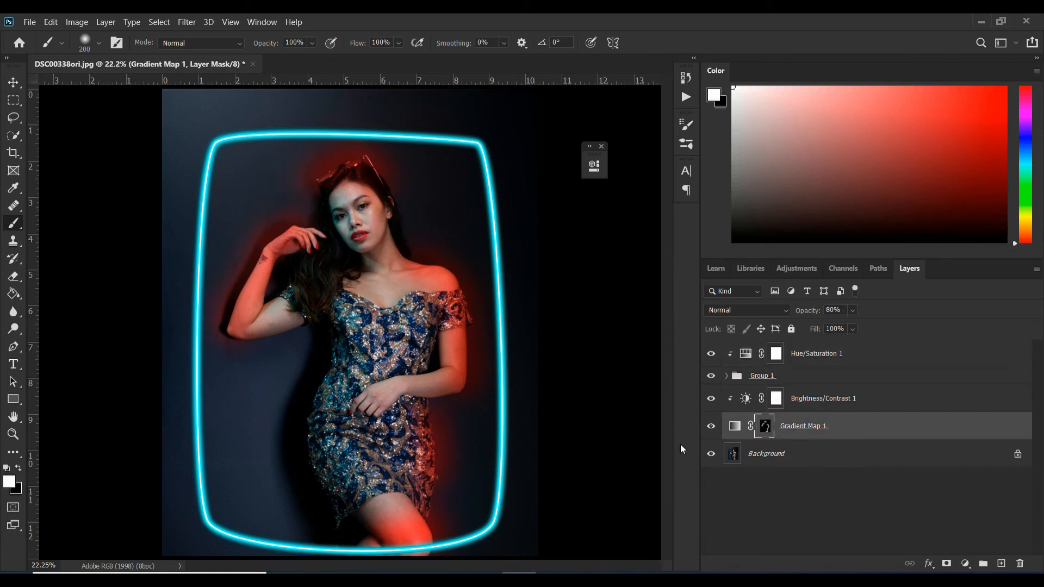
pyautogui.doubleClick(734, 426)
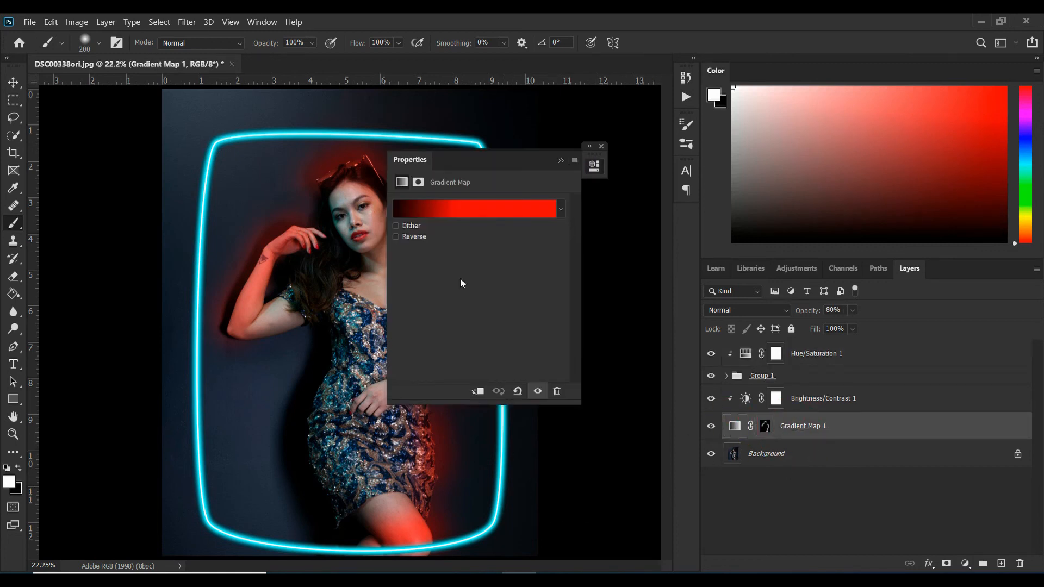
pyautogui.click(476, 214)
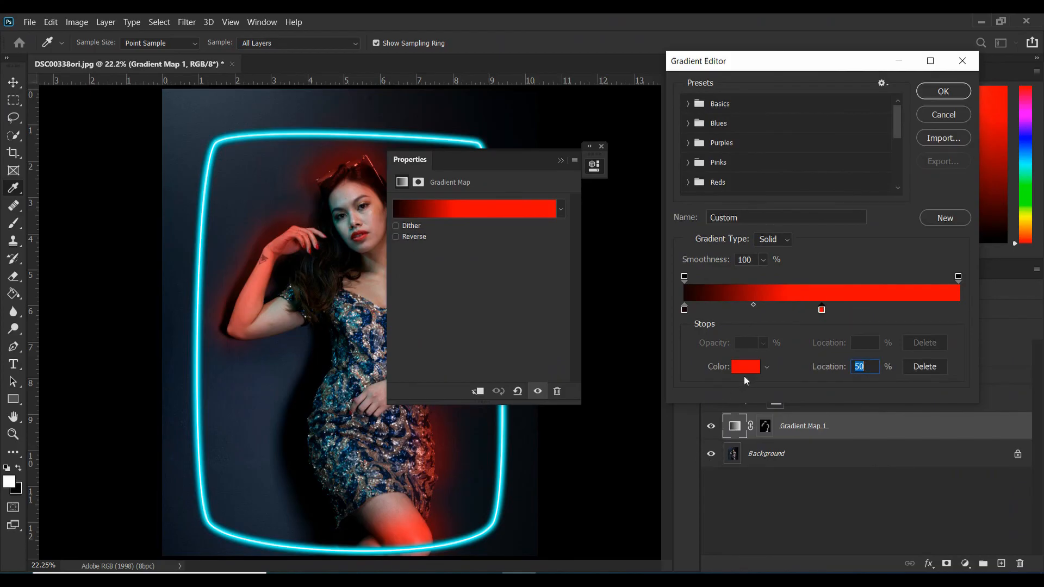
pyautogui.click(745, 372)
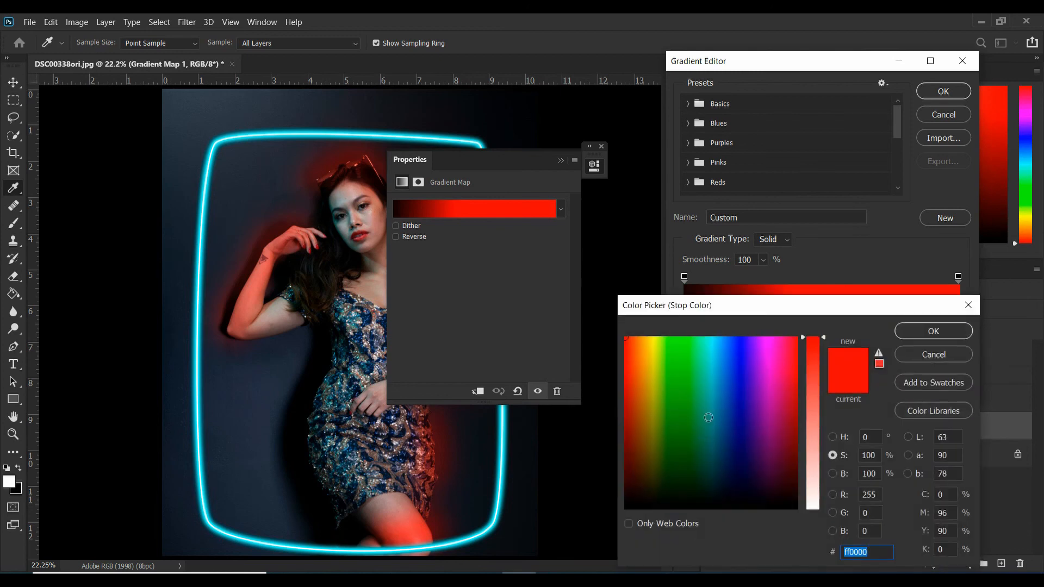
pyautogui.click(716, 375)
pyautogui.moveTo(716, 376); pyautogui.dragTo(715, 353)
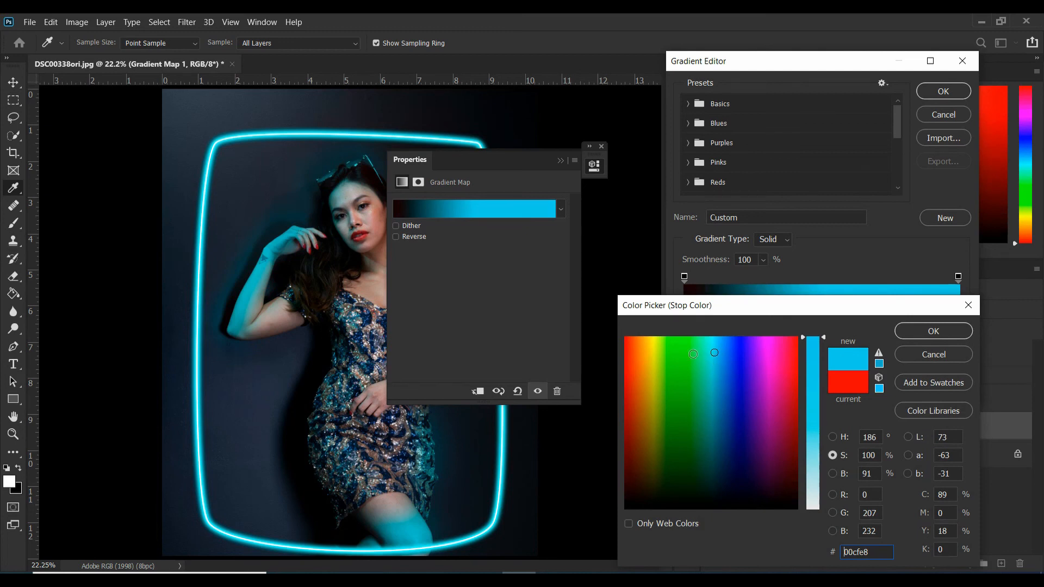
pyautogui.click(929, 334)
pyautogui.hotkey('ctrl', 'z')
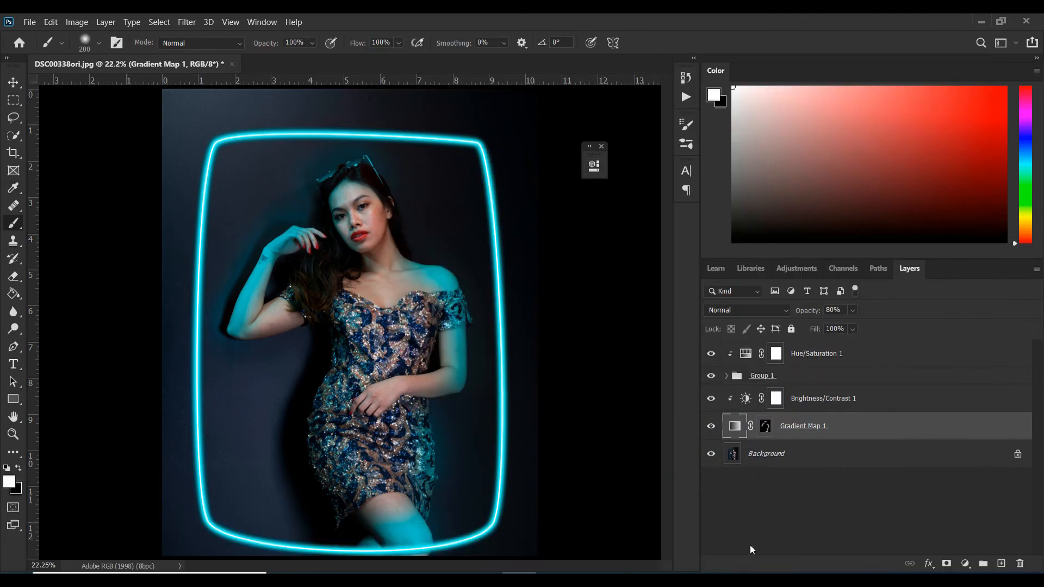